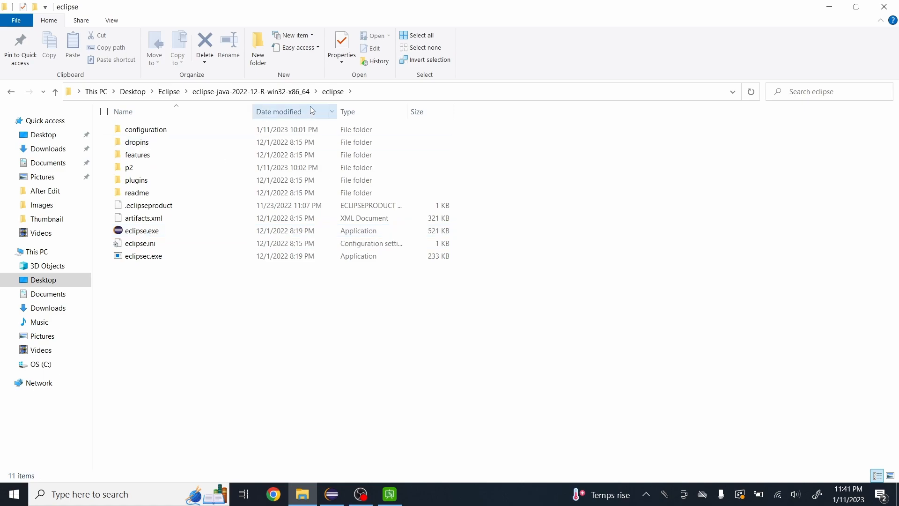
- Open the eclipse.ini configuration file from the eclipse folder in Notepad++
left_click(375, 94)
left_click(211, 345)
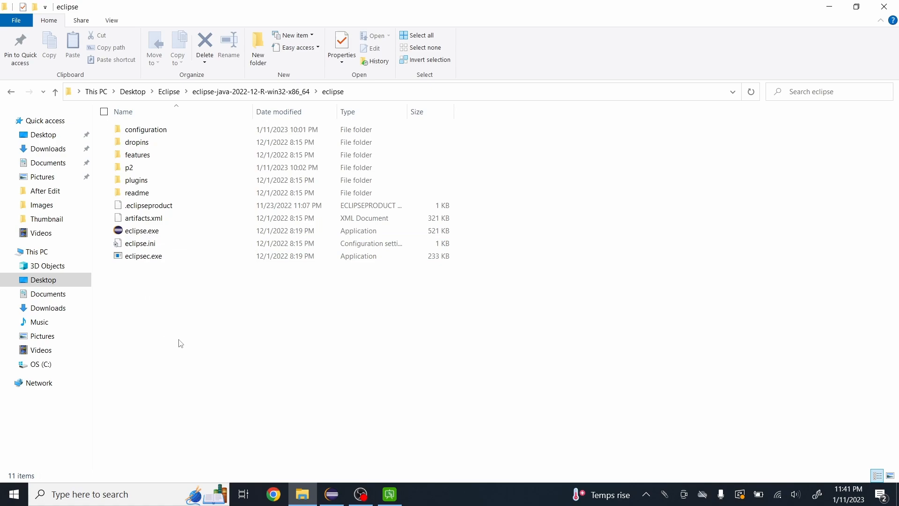
right_click(153, 248)
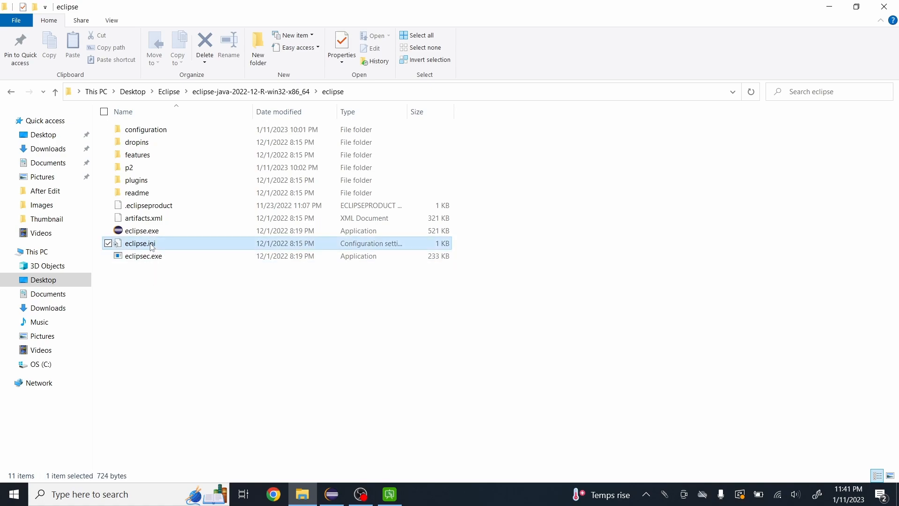
left_click(116, 299)
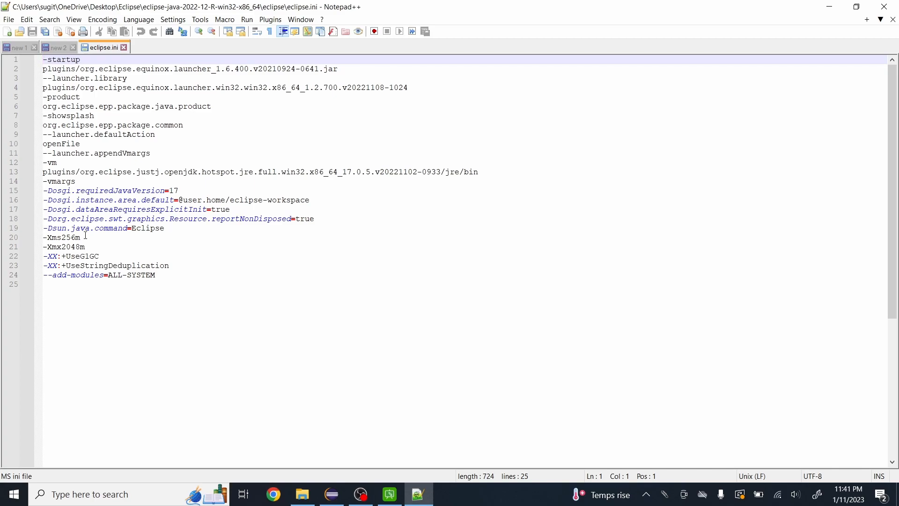
- Inspect the -vm plugin path and the requiredJavaVersion line in eclipse.ini, and close Notepad++
left_click_drag(137, 172, 314, 175)
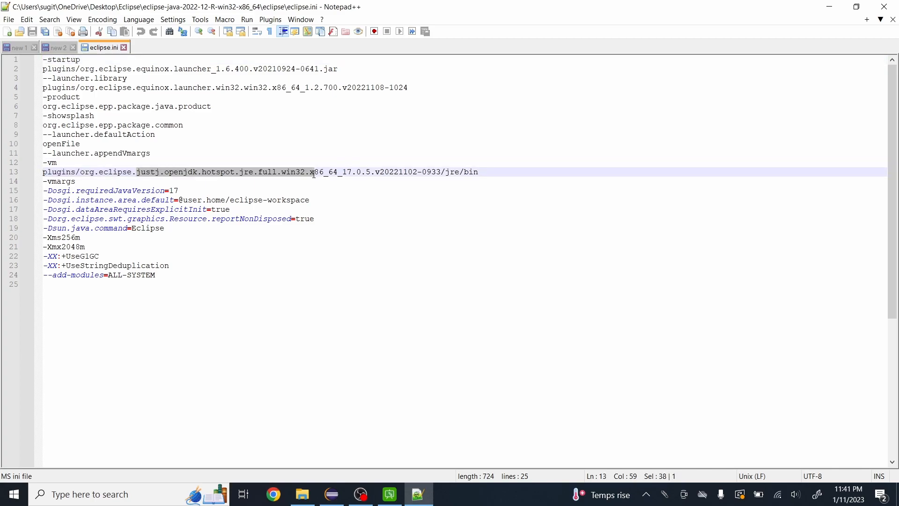
left_click(94, 180)
left_click_drag(76, 191, 185, 195)
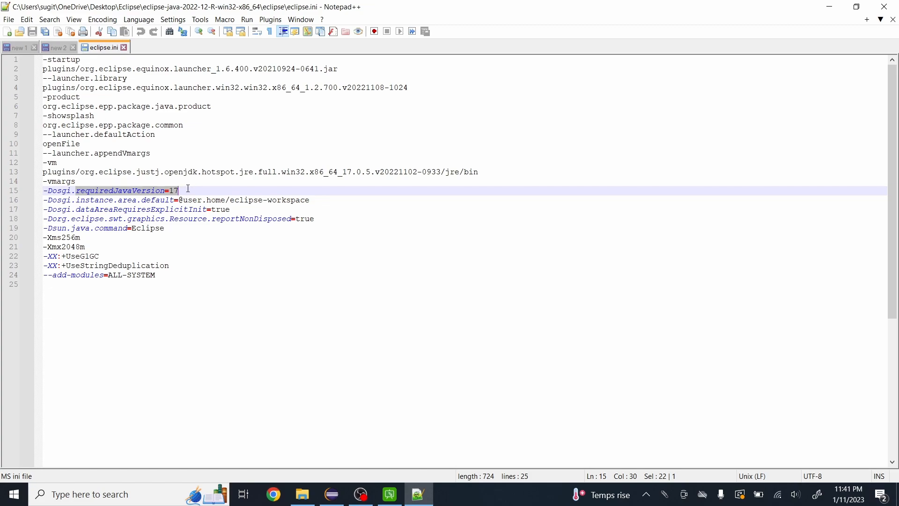
left_click(187, 188)
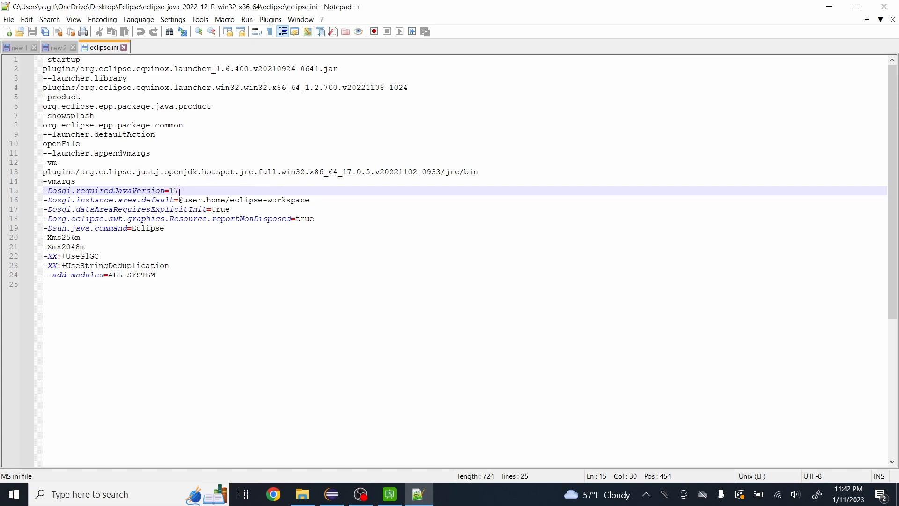
left_click_drag(186, 187, 74, 192)
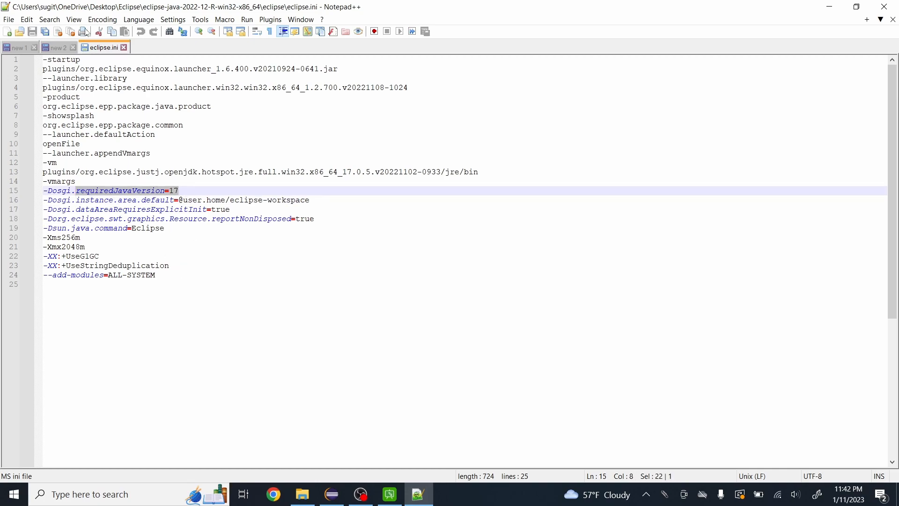
left_click(123, 47)
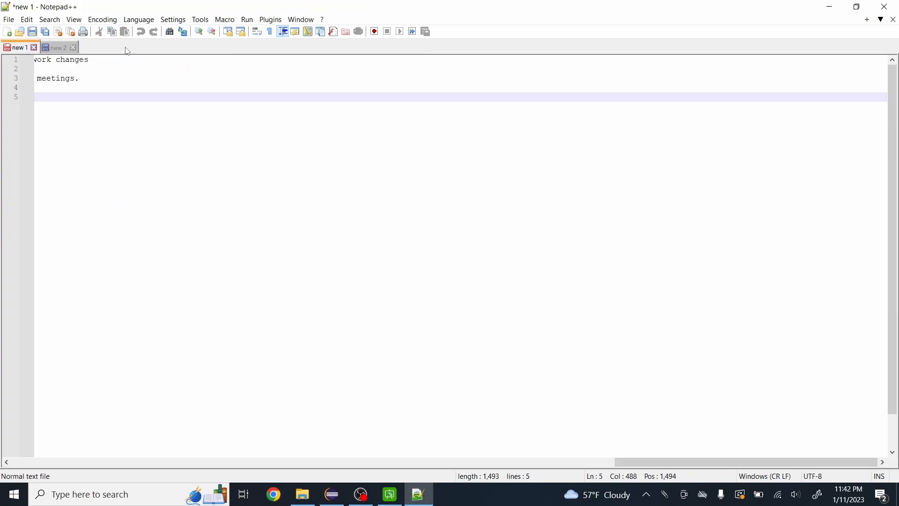
key("alt+F4")
- Start a new Java project in the Eclipse workspace and name it SampleJava_JRE
right_click(44, 109)
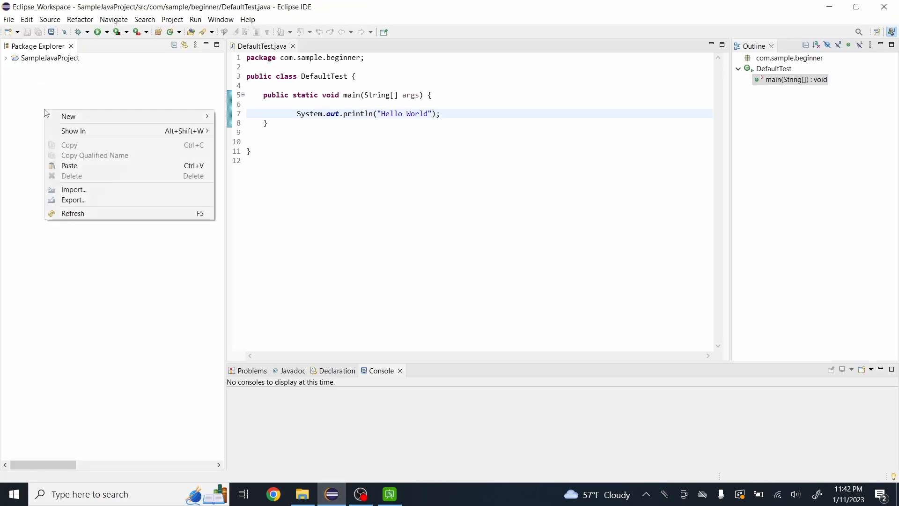
left_click(89, 91)
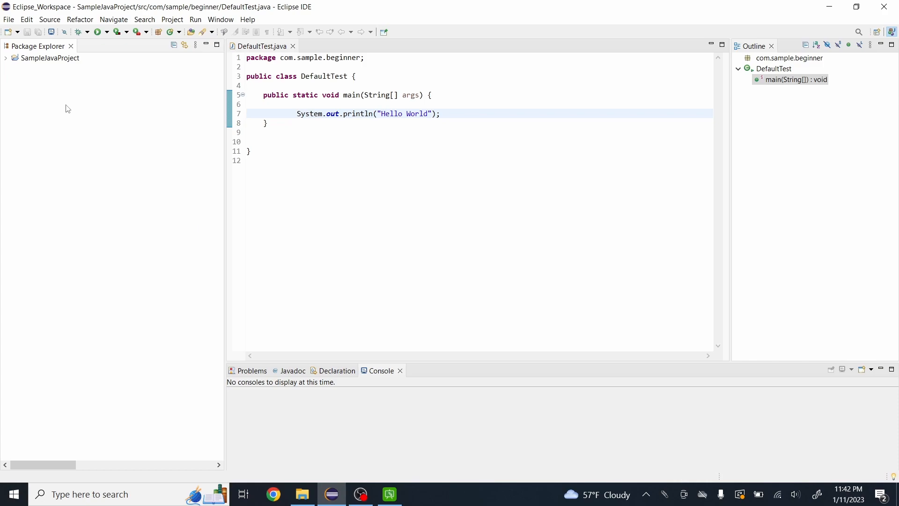
right_click(66, 106)
mouse_move(101, 114)
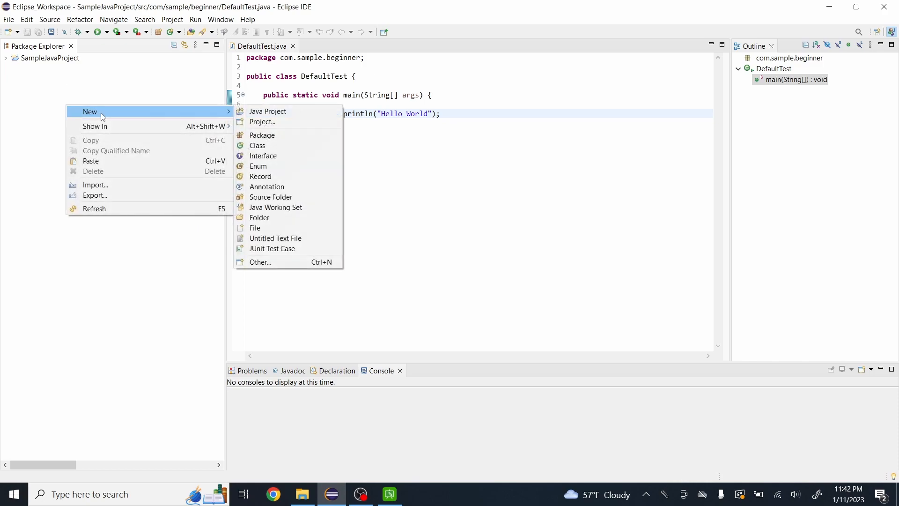
left_click(268, 112)
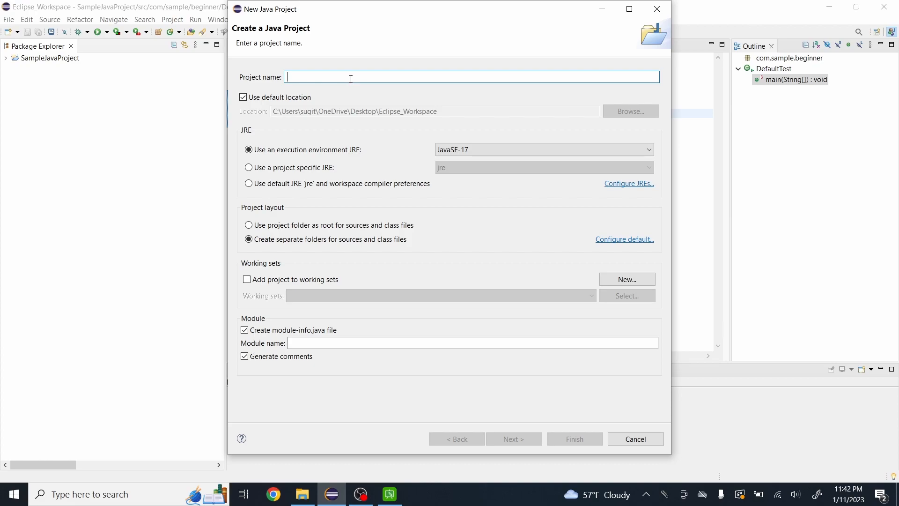
type("Sample")
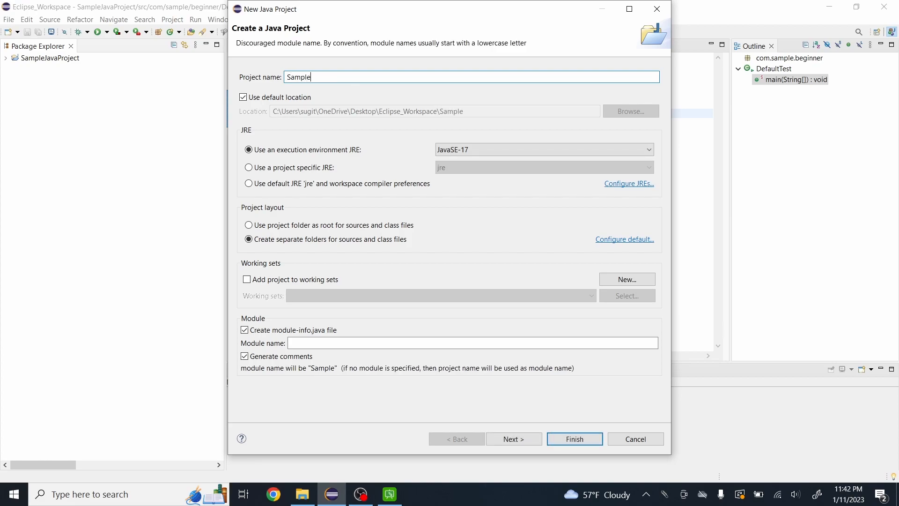
type("_t")
key("BackSpace")
key("BackSpace")
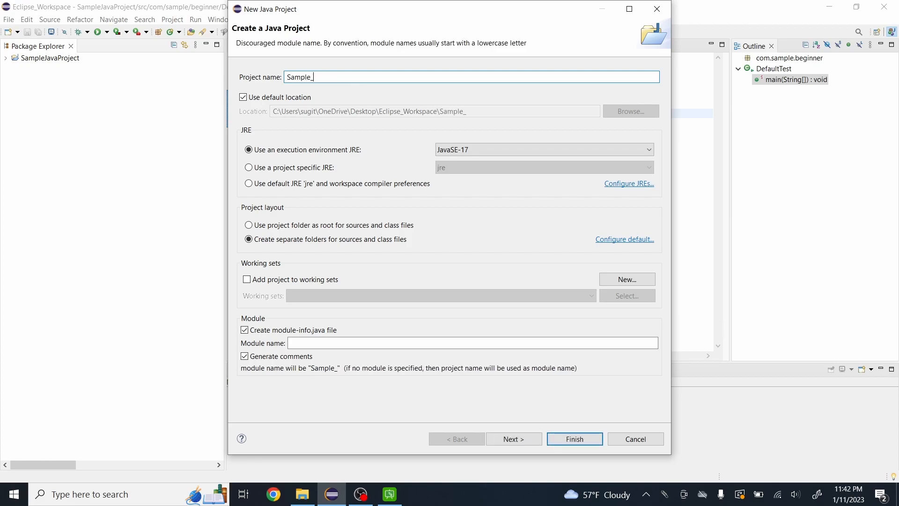
type("Java")
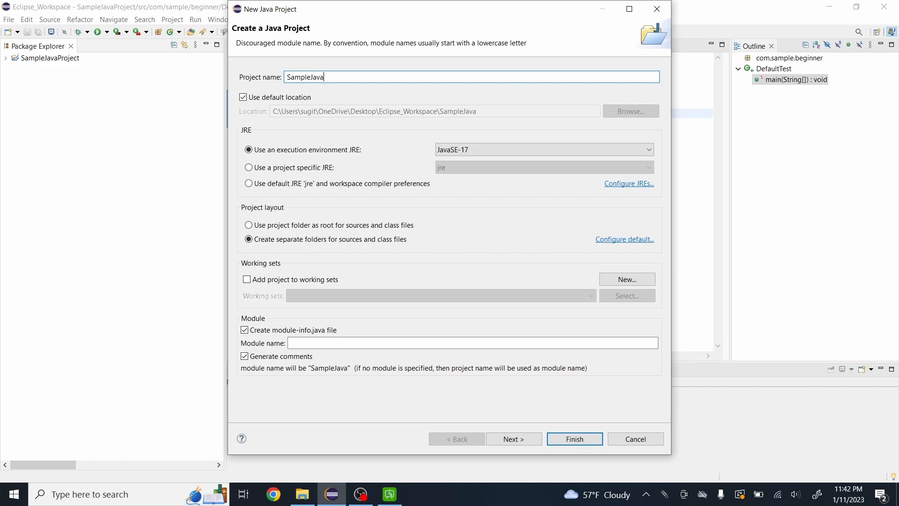
type("_JRE")
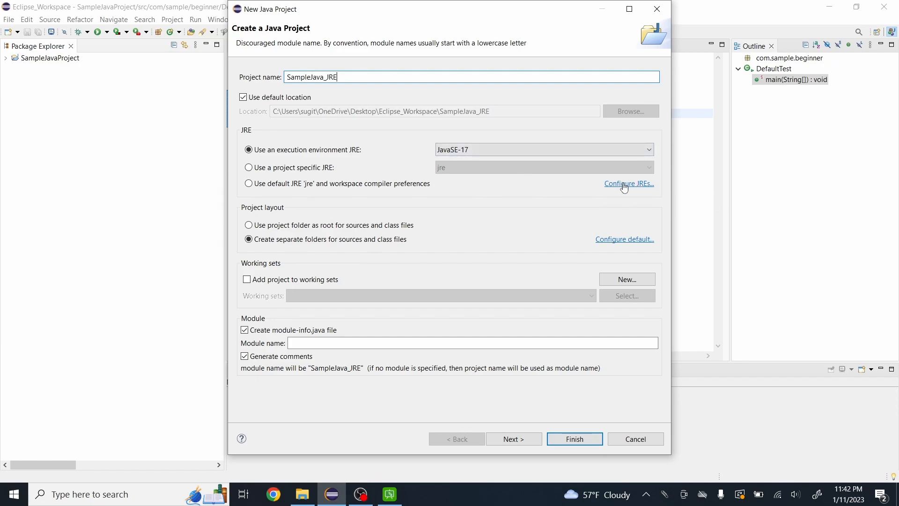
- Review the available execution environments and set the project to use the default JRE 'jre' and workspace compiler preferences
left_click(488, 151)
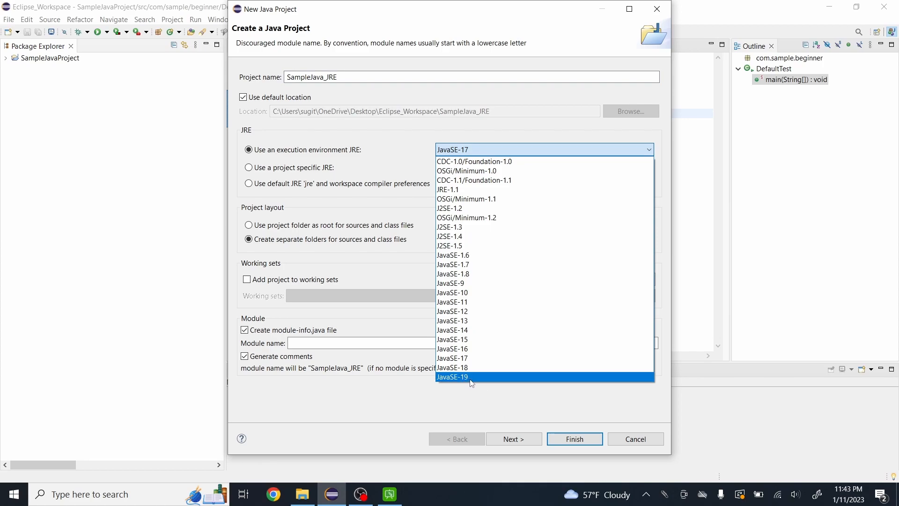
left_click(428, 126)
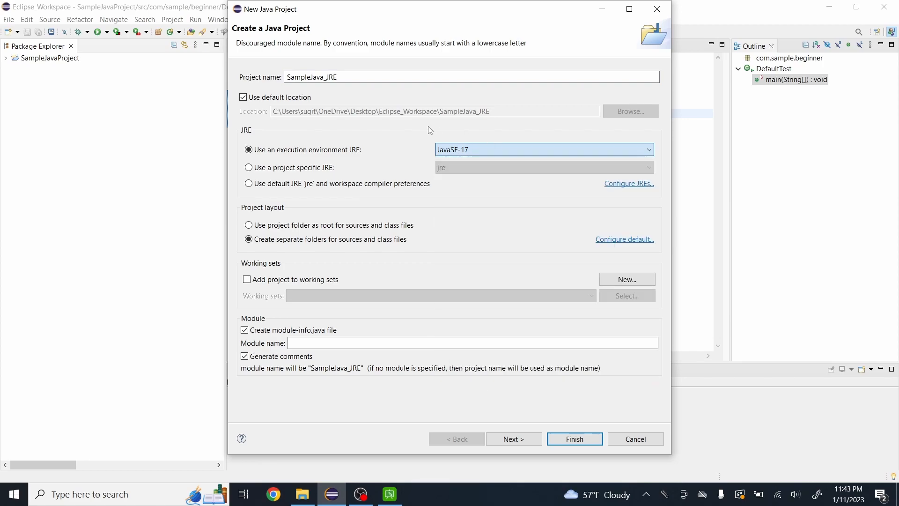
left_click(248, 184)
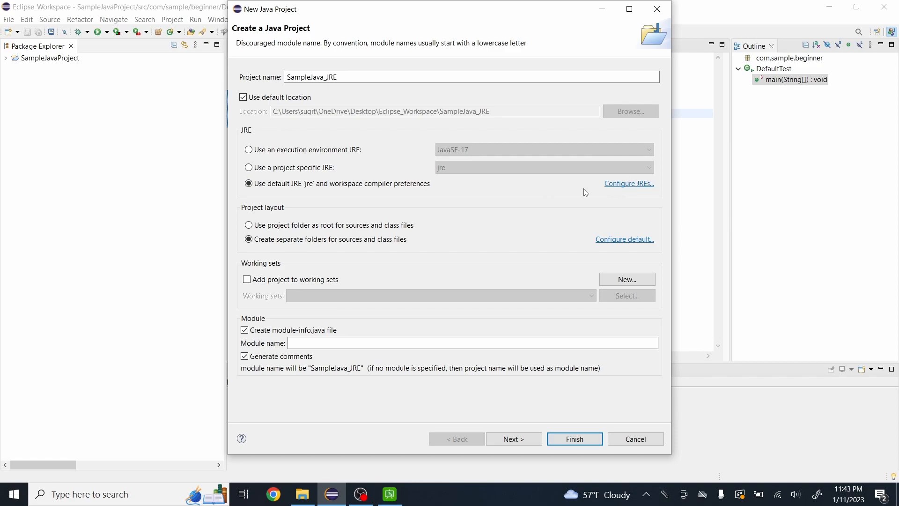
- Open the definition of the installed JRE from the JRE configuration and examine its home path and system library
left_click(623, 186)
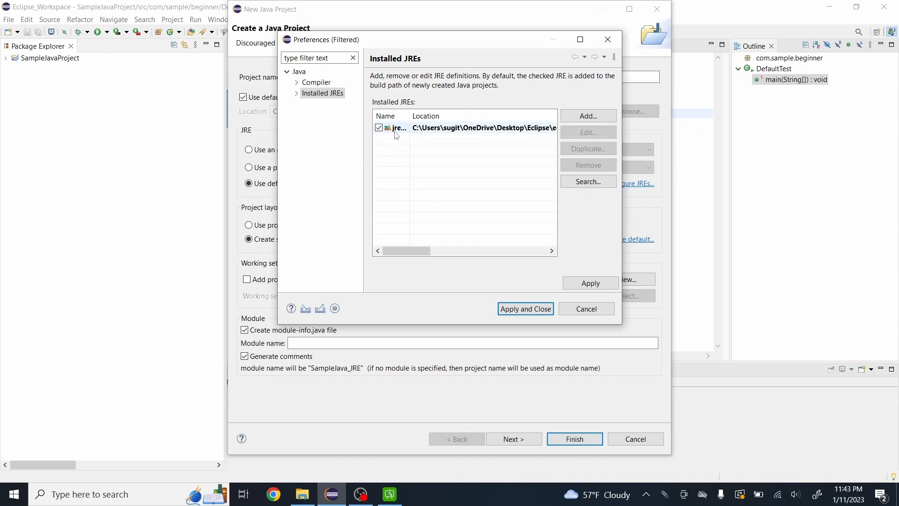
left_click(468, 130)
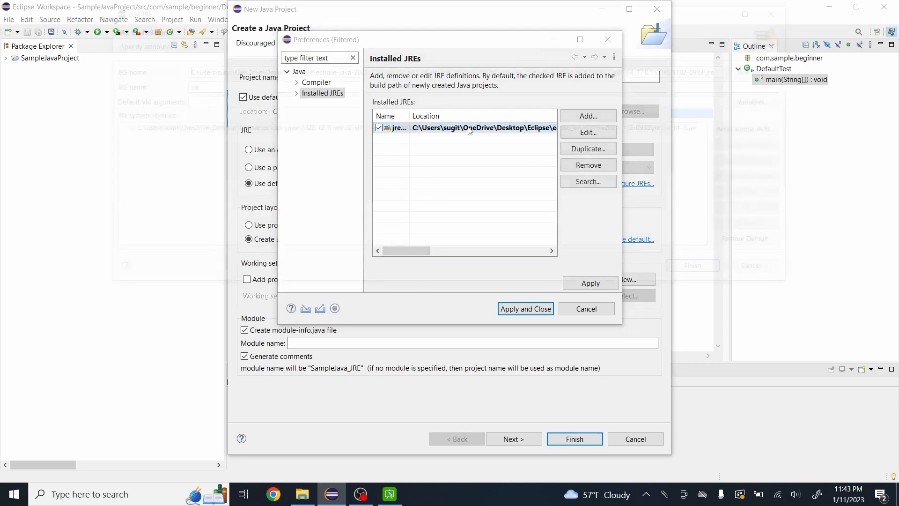
double_click(469, 130)
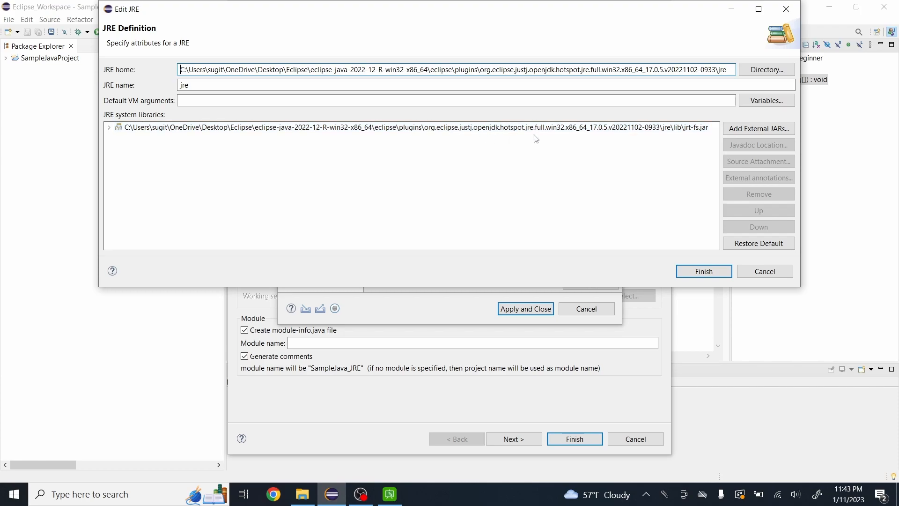
left_click(576, 132)
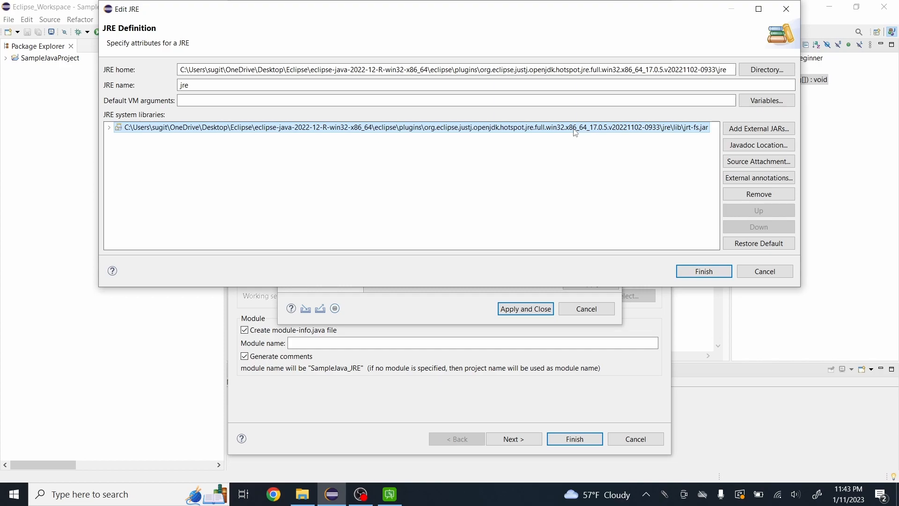
- Switch to File Explorer and open the jre\bin folder of the org.eclipse.justj.openjdk.hotspot.jre.full plugin, checking the path against the JRE definition
left_click(303, 495)
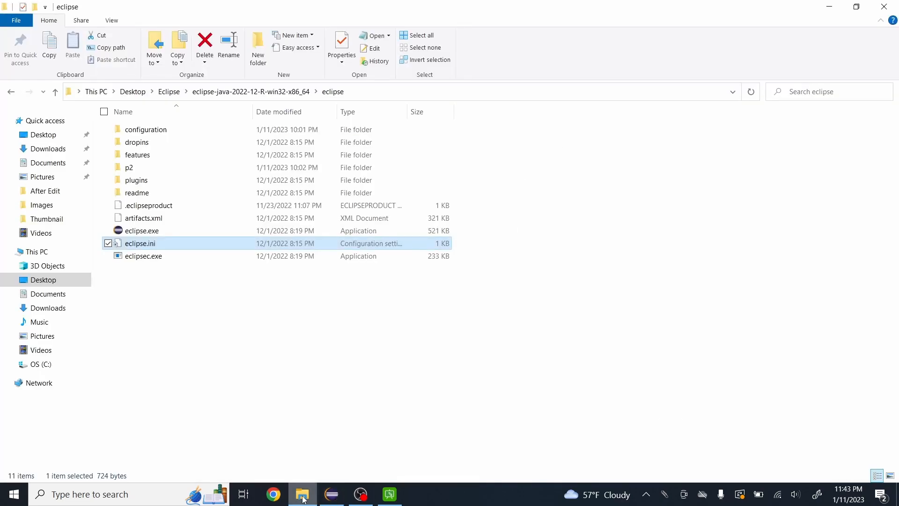
double_click(161, 181)
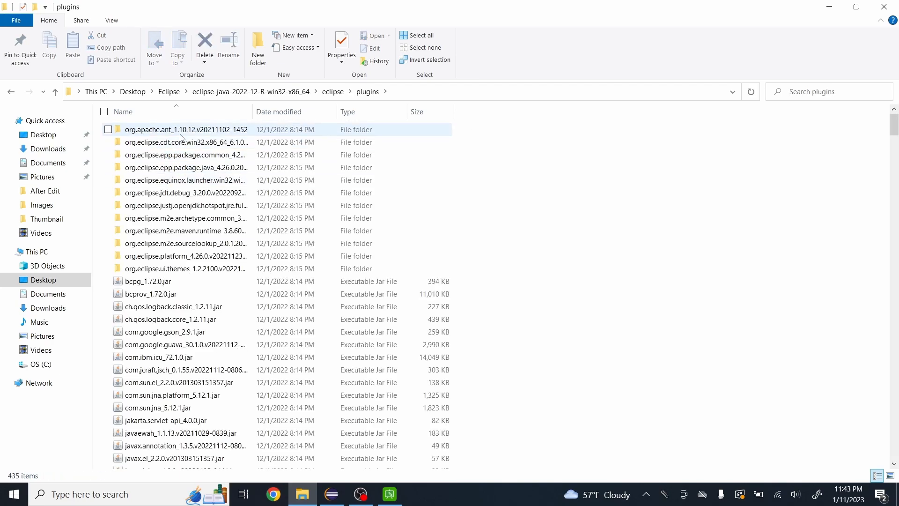
key("alt+Tab")
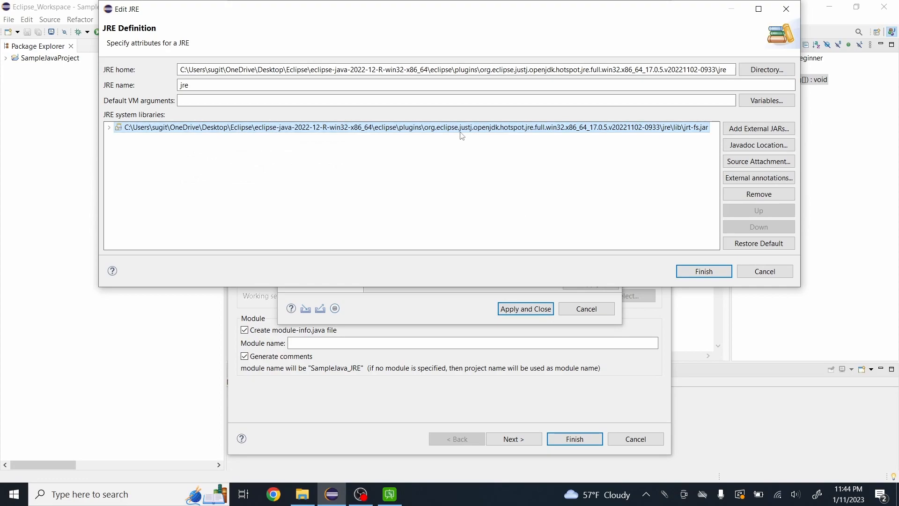
key("alt+Tab")
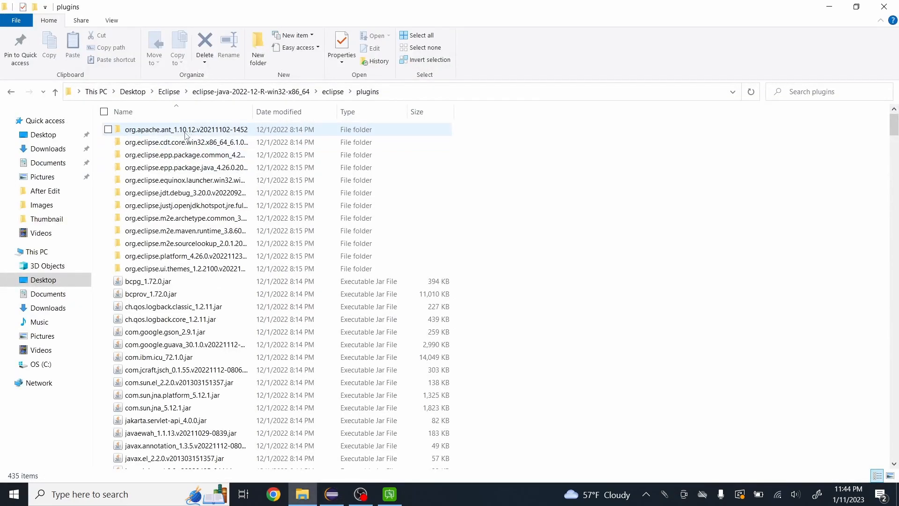
double_click(171, 209)
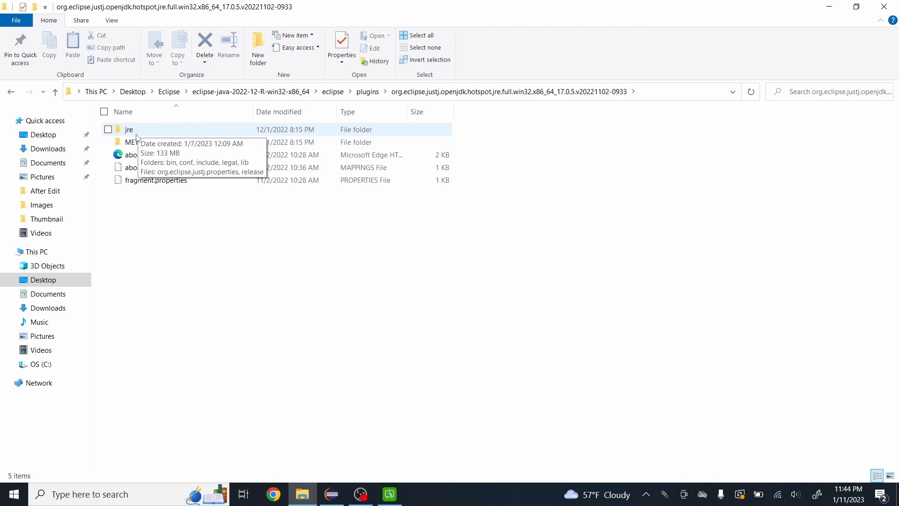
double_click(138, 134)
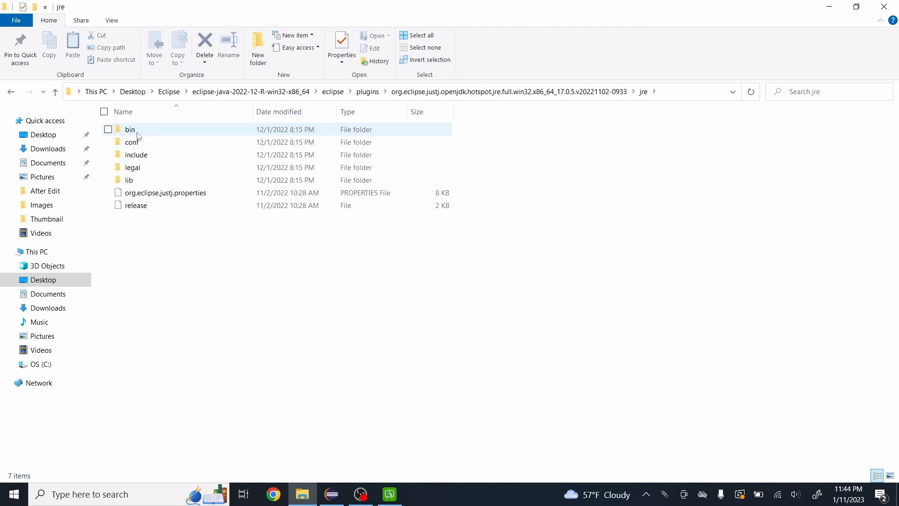
double_click(145, 133)
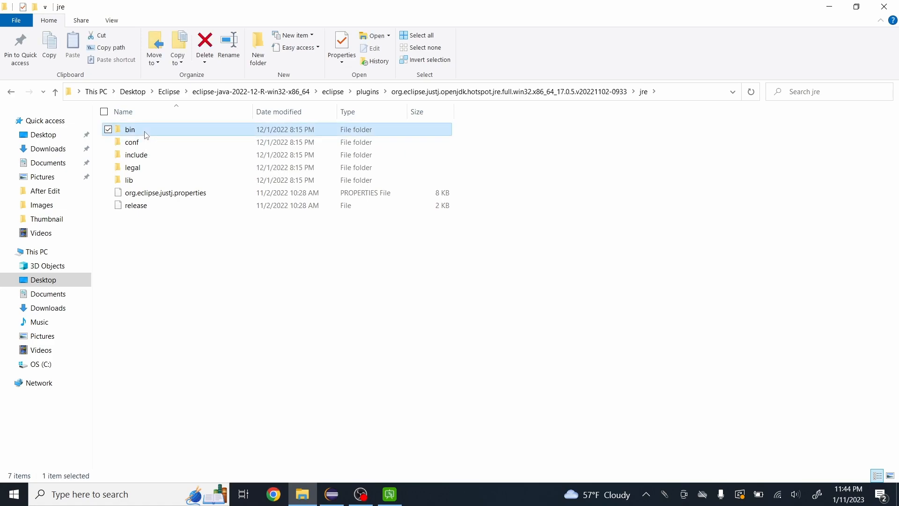
- Look through the bin folder of the bundled JRE for the Java executables
scroll(252, 231, "down", 20)
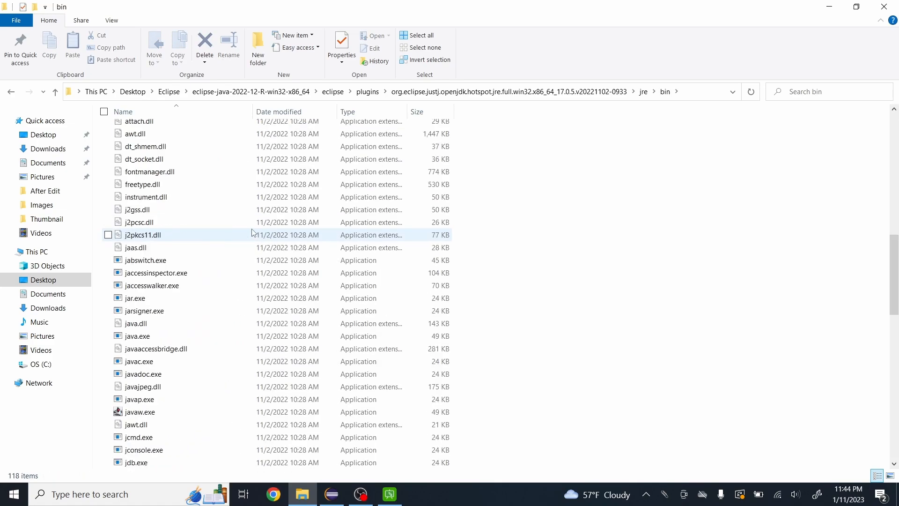
scroll(253, 231, "up", 18)
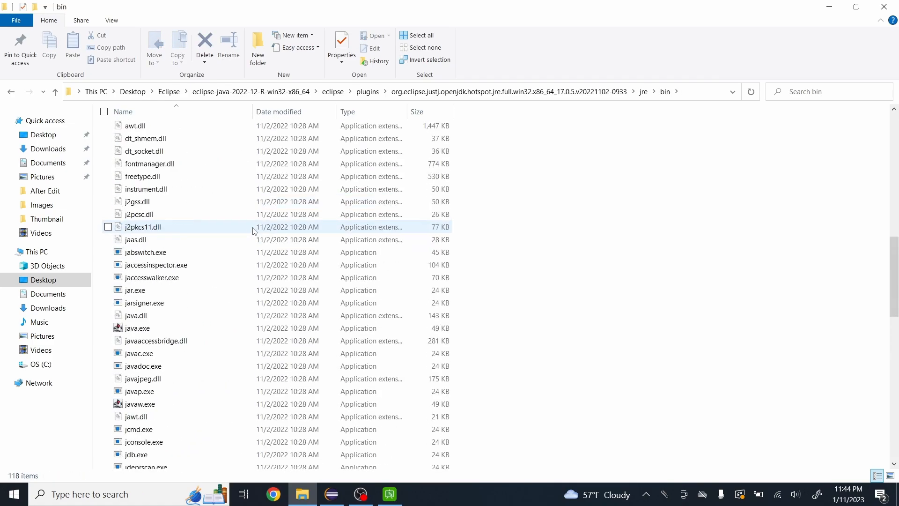
key("alt")
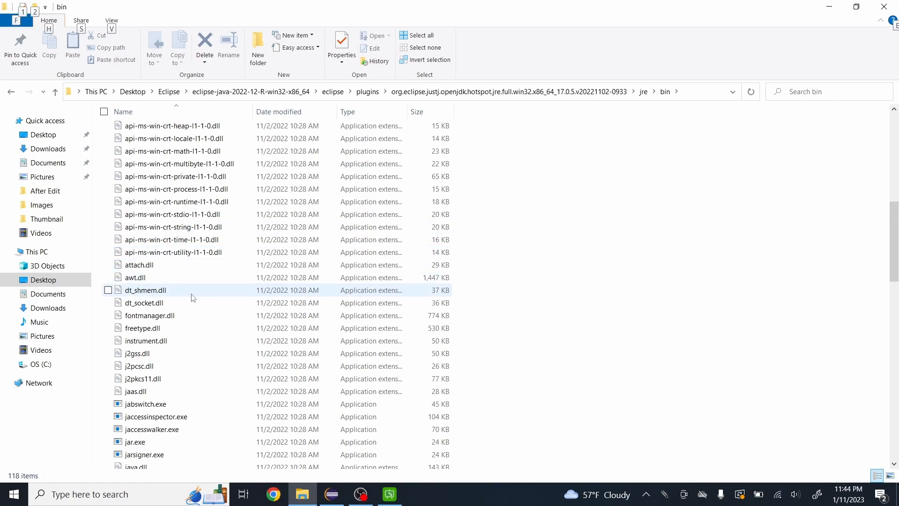
scroll(191, 296, "down", 3)
scroll(193, 296, "down", 4)
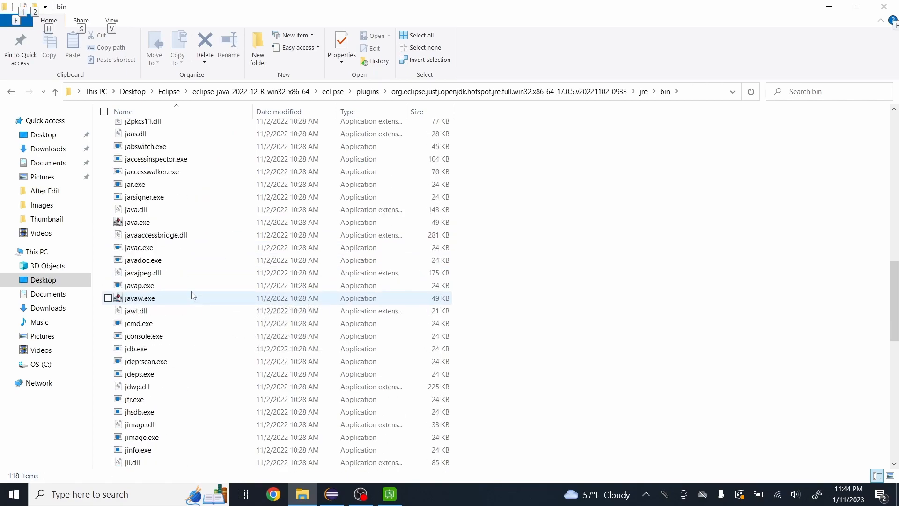
scroll(193, 296, "down", 1)
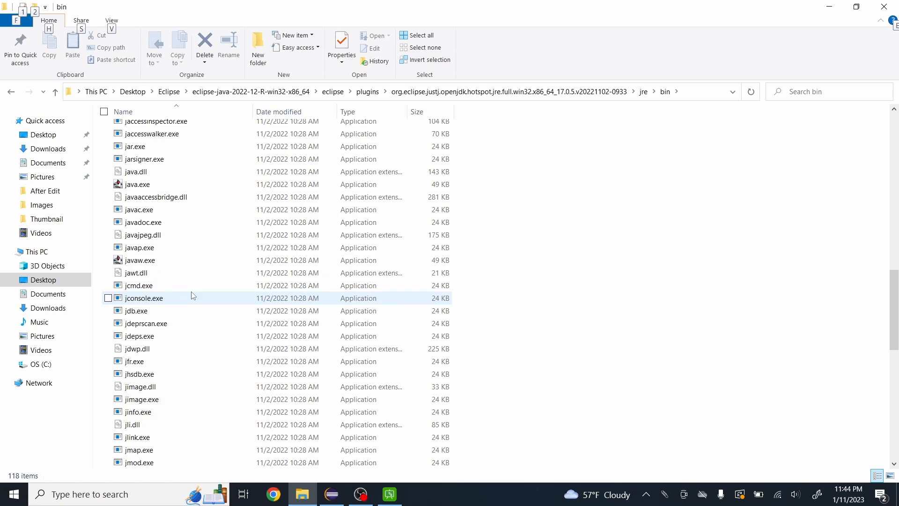
- Examine the remaining executables and DLLs in the bundled JRE's bin folder, check the file details of java.exe, and close the folder window
scroll(194, 296, "down", 4)
scroll(194, 293, "down", 2)
scroll(194, 293, "up", 7)
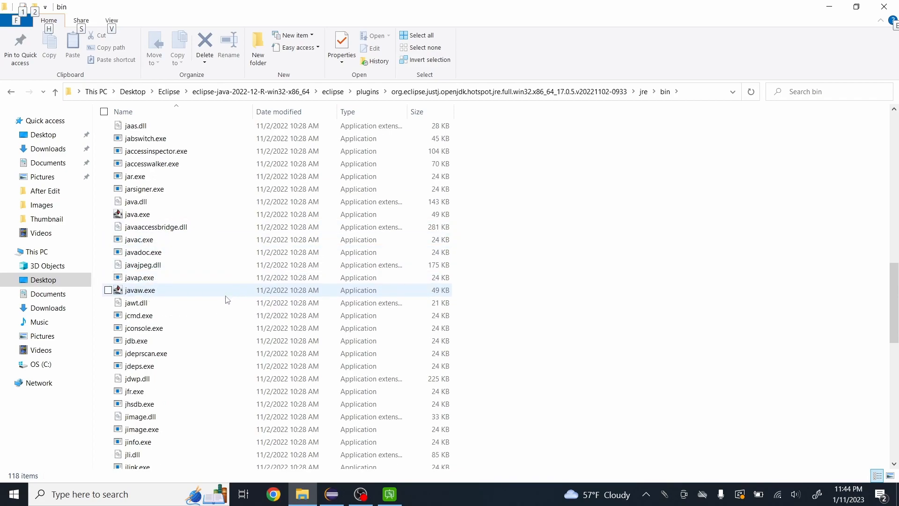
scroll(217, 343, "down", 4)
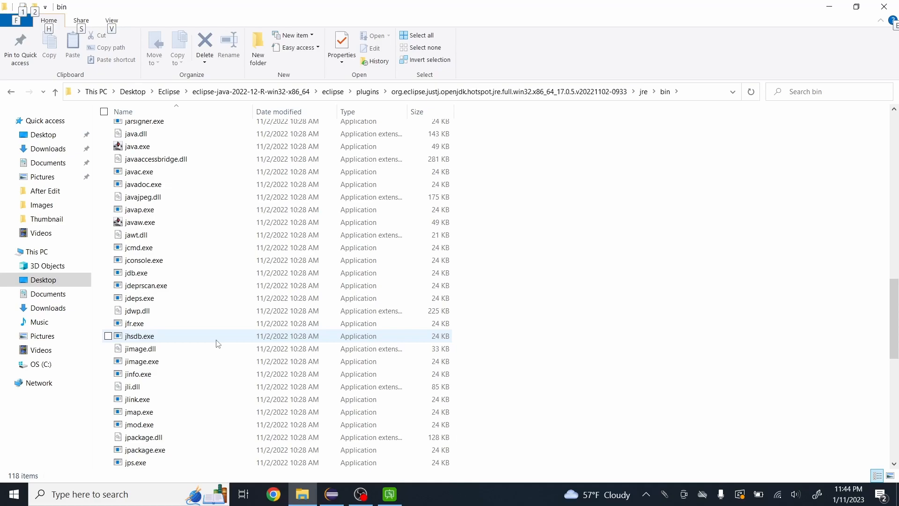
scroll(217, 343, "down", 5)
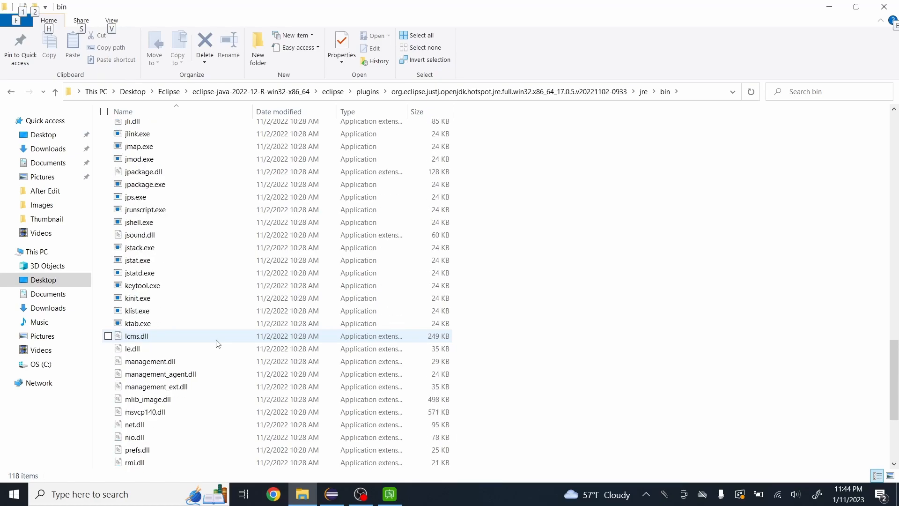
scroll(216, 342, "up", 16)
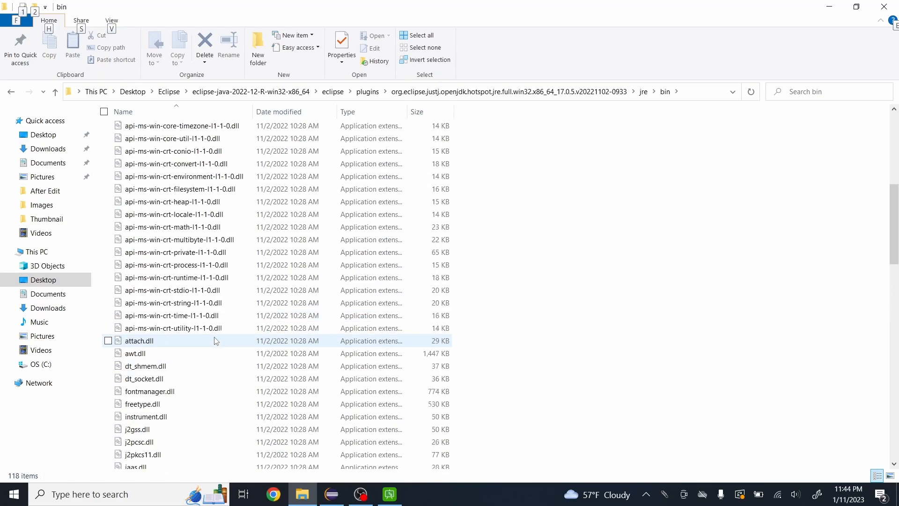
scroll(216, 340, "up", 8)
scroll(215, 340, "down", 12)
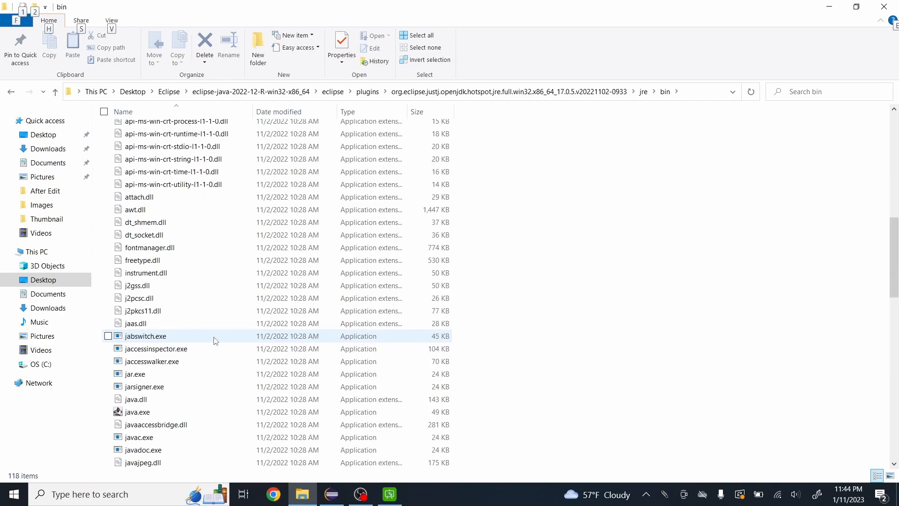
scroll(224, 377, "down", 2)
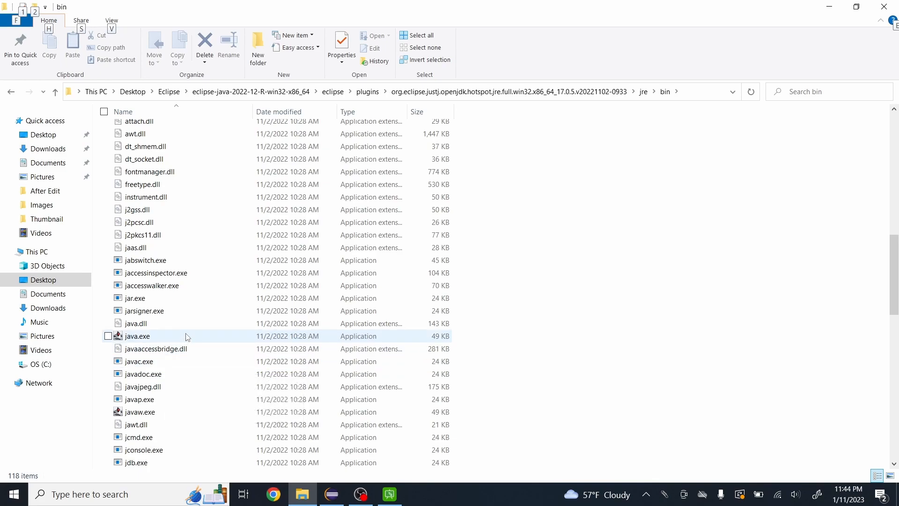
mouse_move(187, 337)
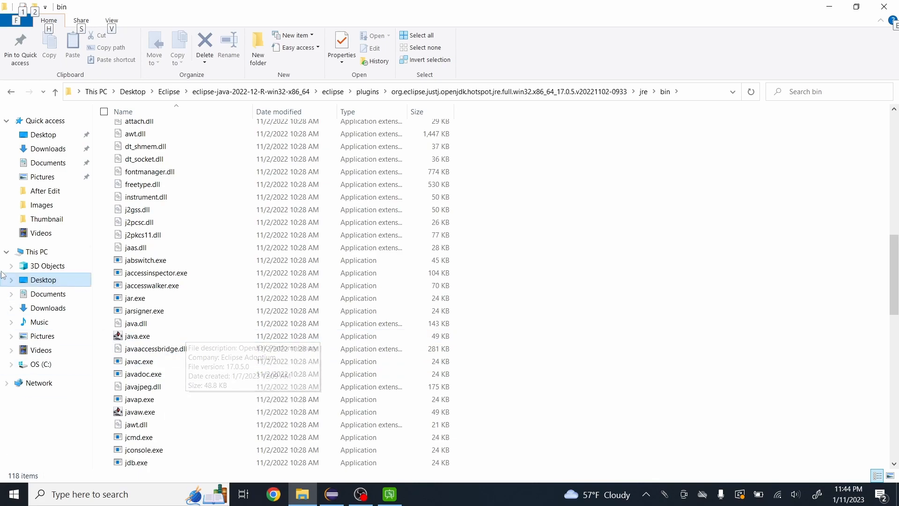
left_click(886, 8)
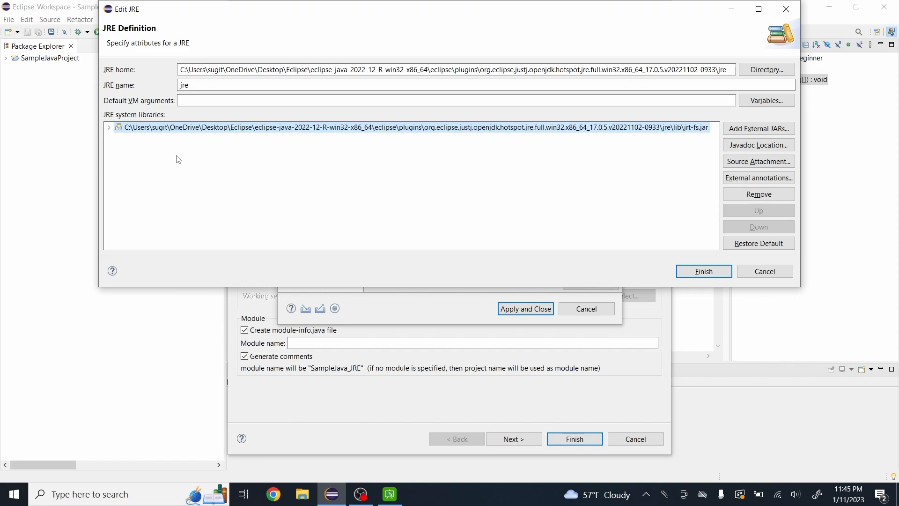
- Close the bundled JRE's definition and start adding an installed JRE of type Standard VM
left_click(704, 271)
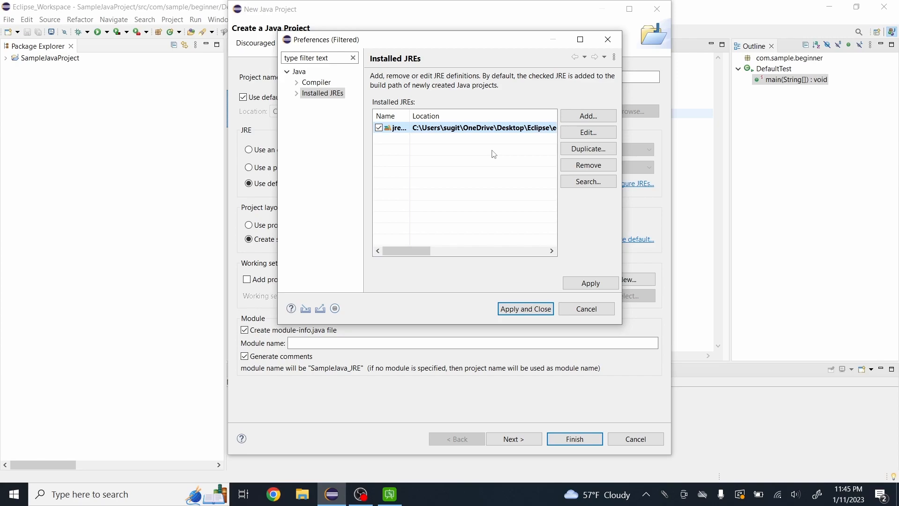
left_click(586, 117)
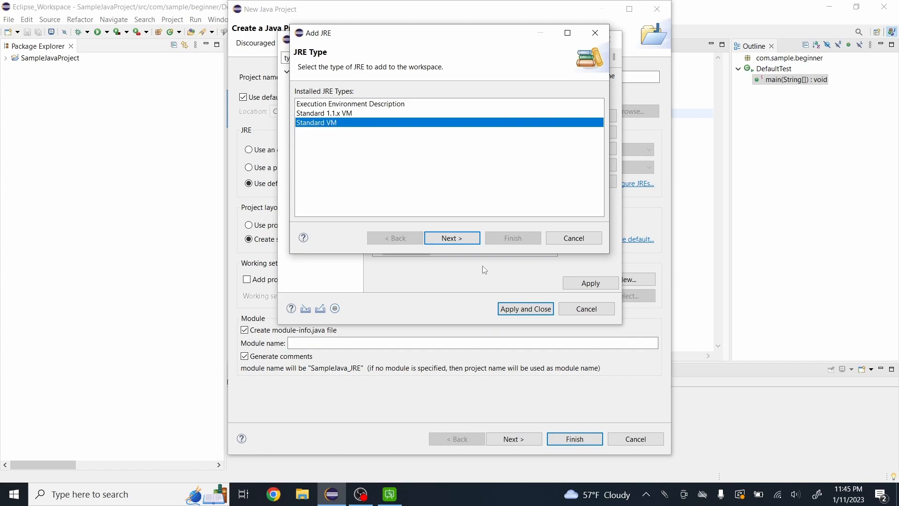
left_click(441, 241)
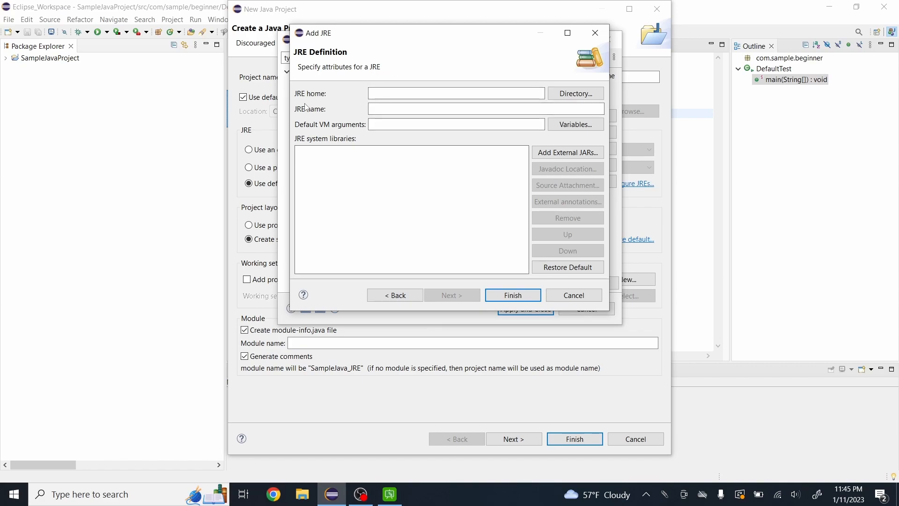
- Set the new JRE's home to C:\Program Files\Java\jdk-19, keep the name jdk-19, and add it to the installed JREs
left_click(574, 97)
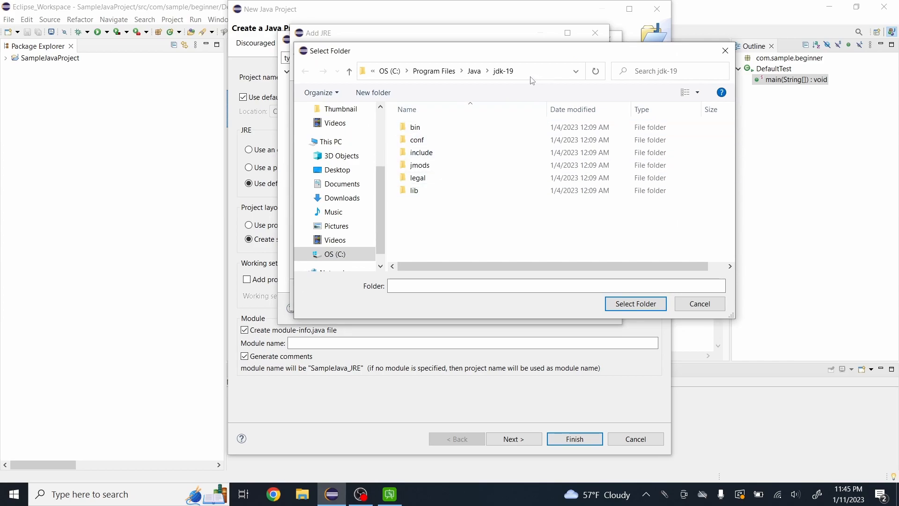
left_click(390, 71)
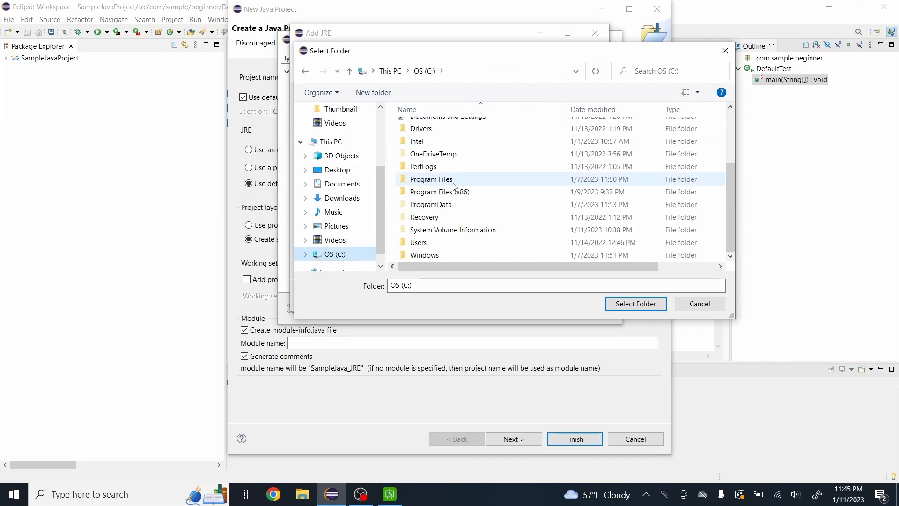
double_click(424, 183)
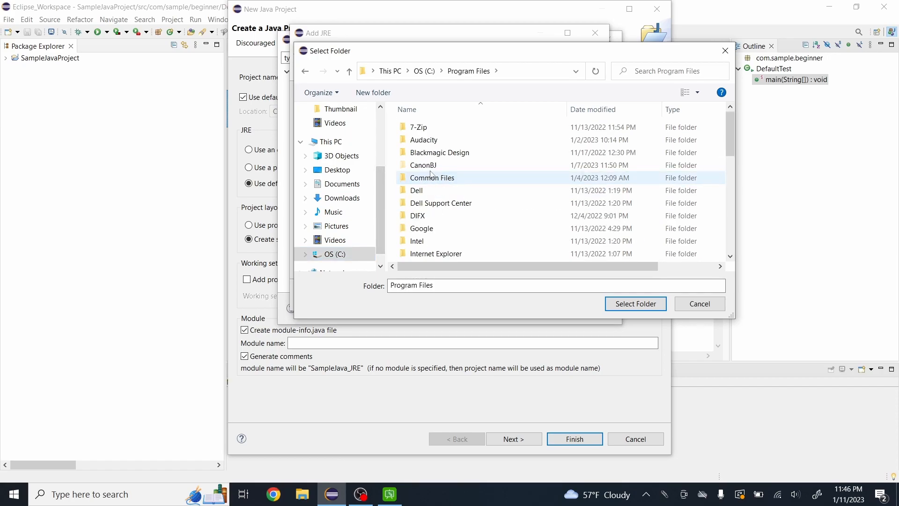
scroll(427, 225, "down", 1)
left_click(428, 231)
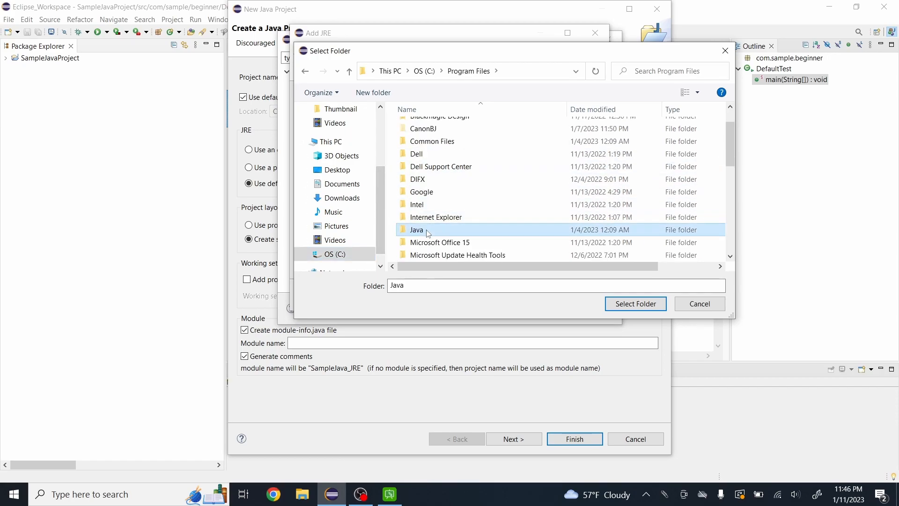
double_click(428, 233)
left_click(426, 133)
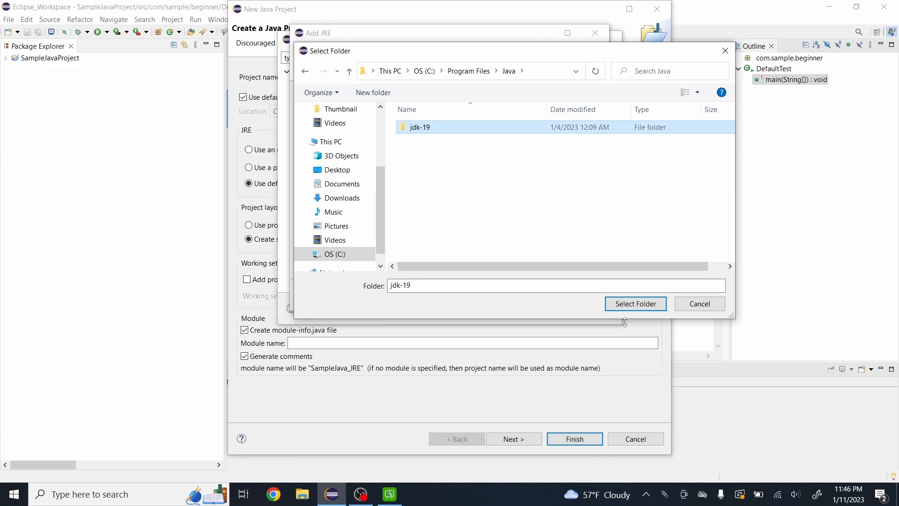
left_click(634, 304)
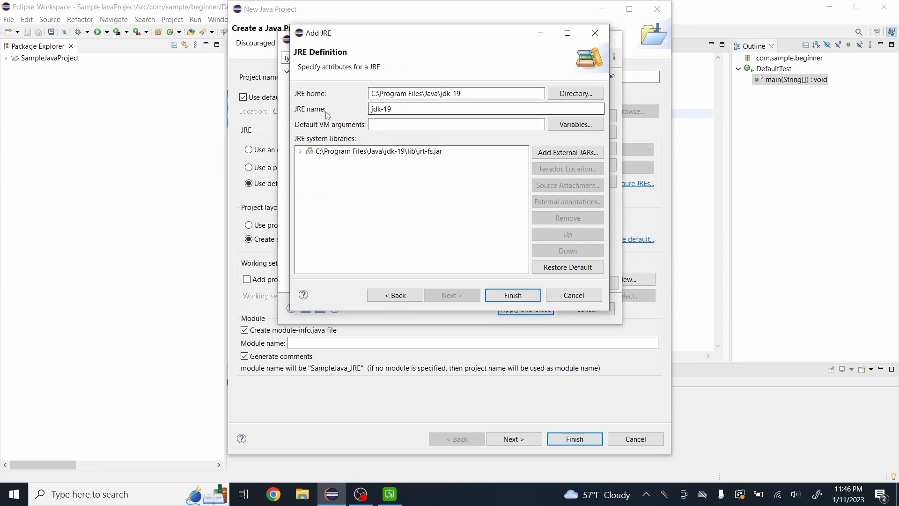
left_click(396, 112)
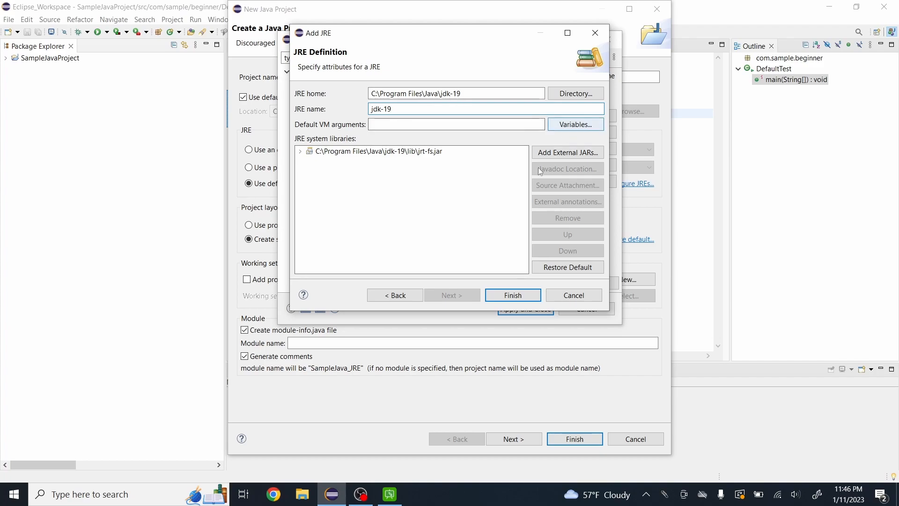
left_click(510, 295)
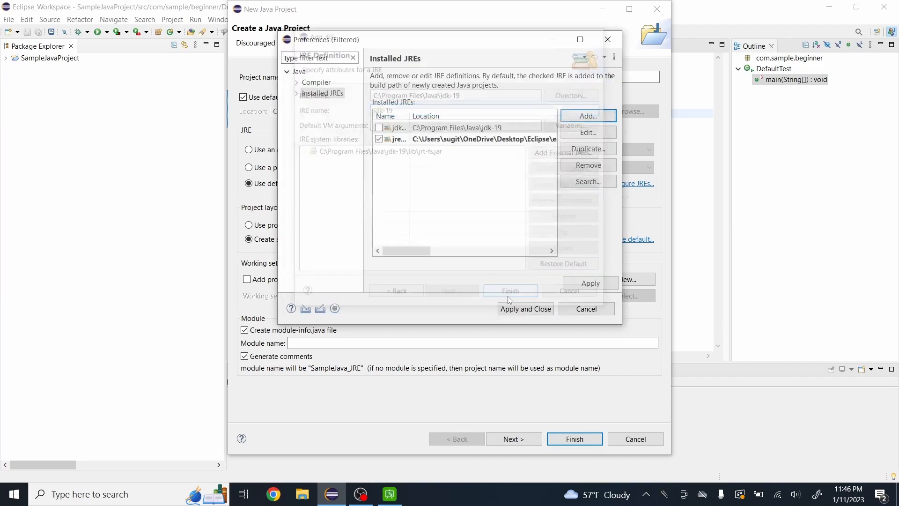
- Make jdk-19 the default installed JRE, apply the preferences, and create the SampleJava_JRE project with it
left_click(379, 128)
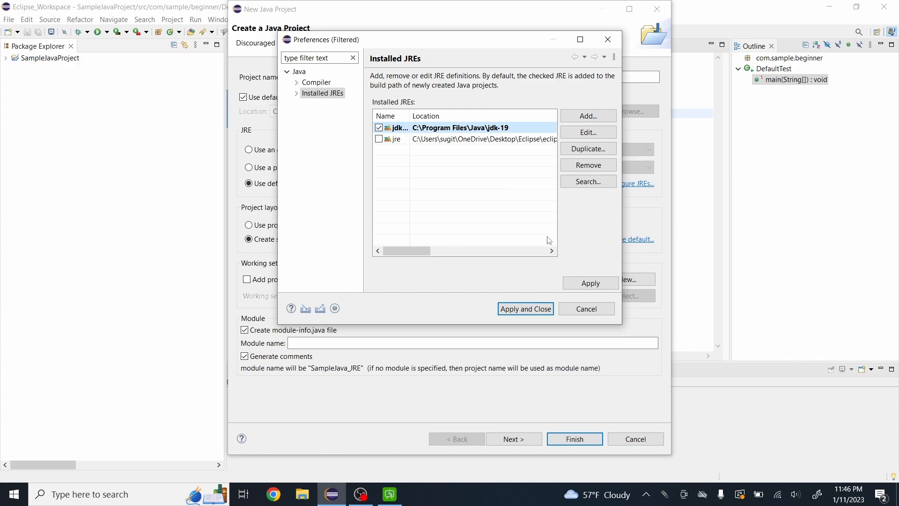
left_click(592, 284)
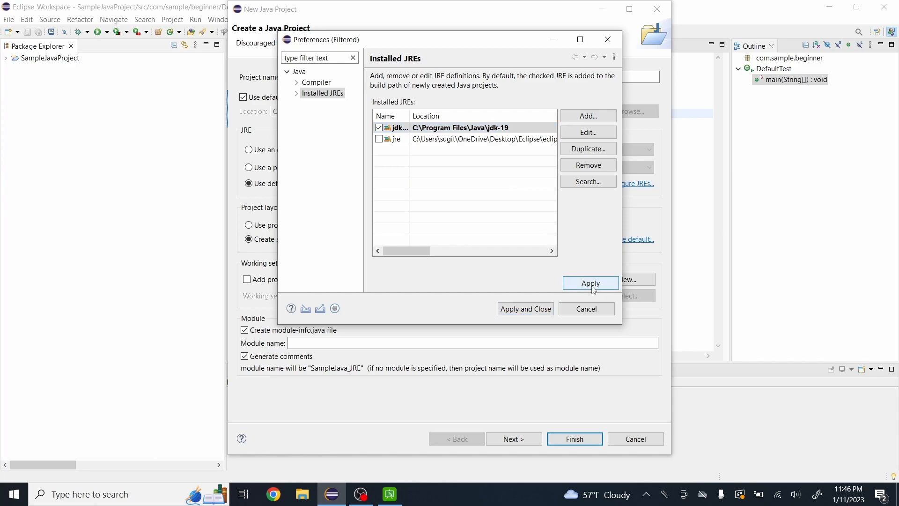
left_click(526, 309)
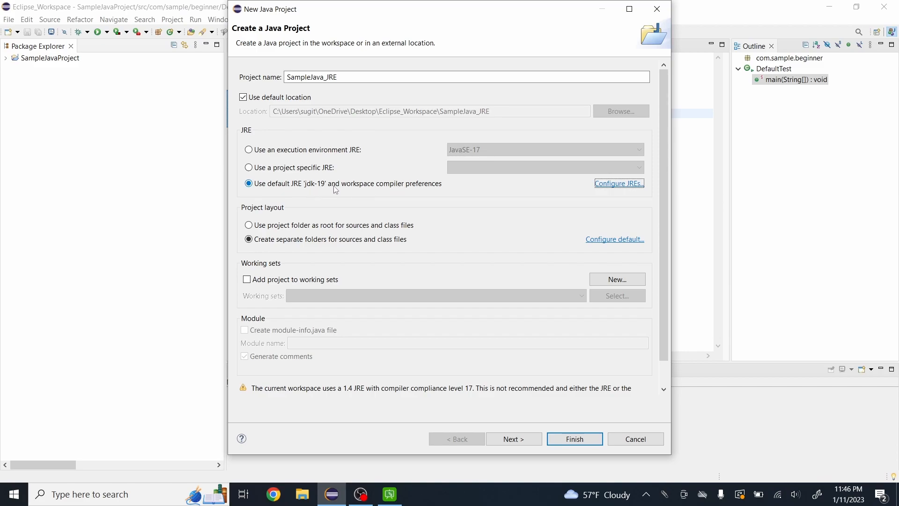
left_click(577, 439)
- Expand SampleJava_JRE, inspect the modules of its JRE System Library, and compare its library version with that of SampleJavaProject
left_click(7, 57)
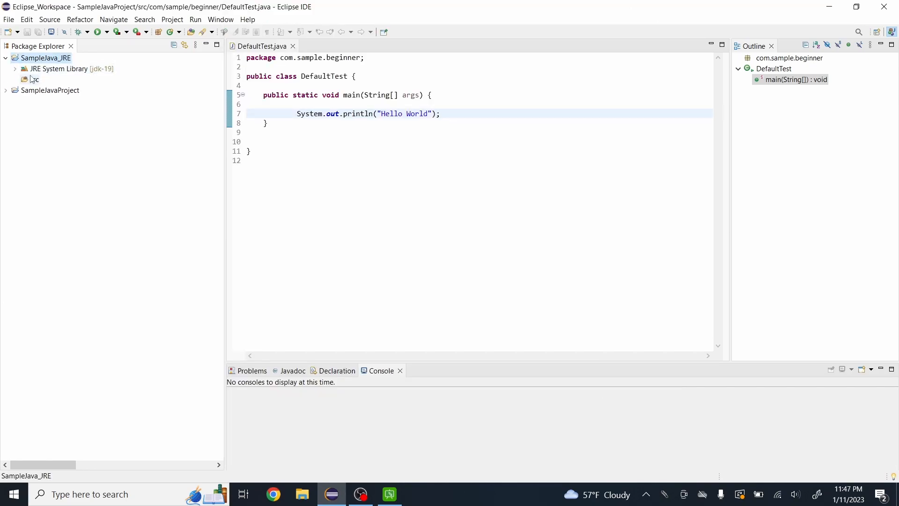
left_click(95, 72)
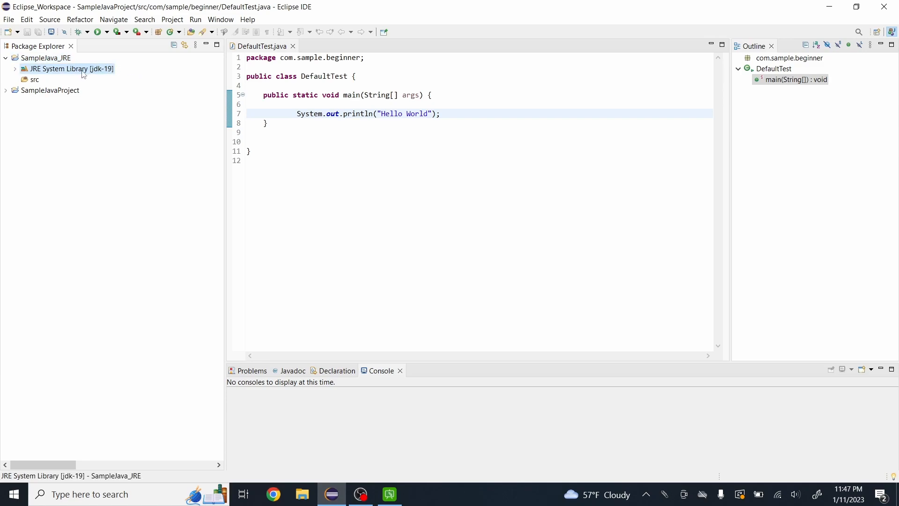
left_click(15, 68)
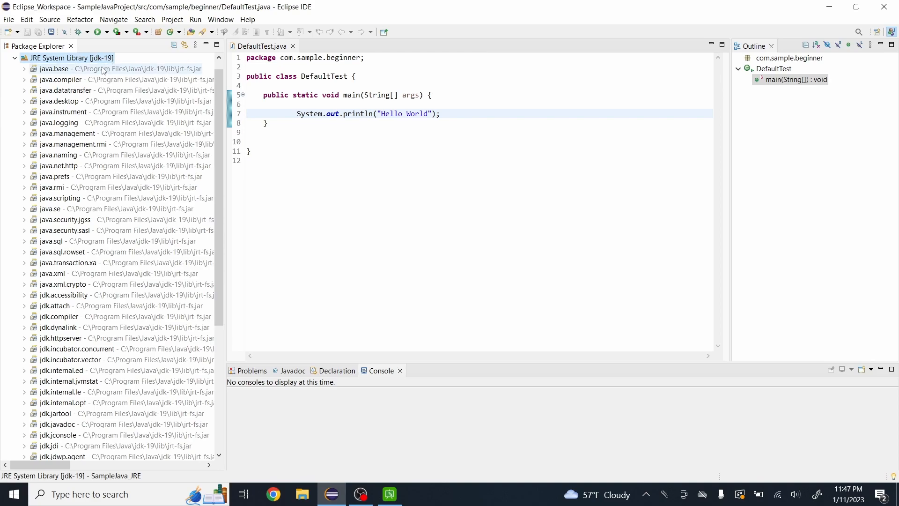
key("Left")
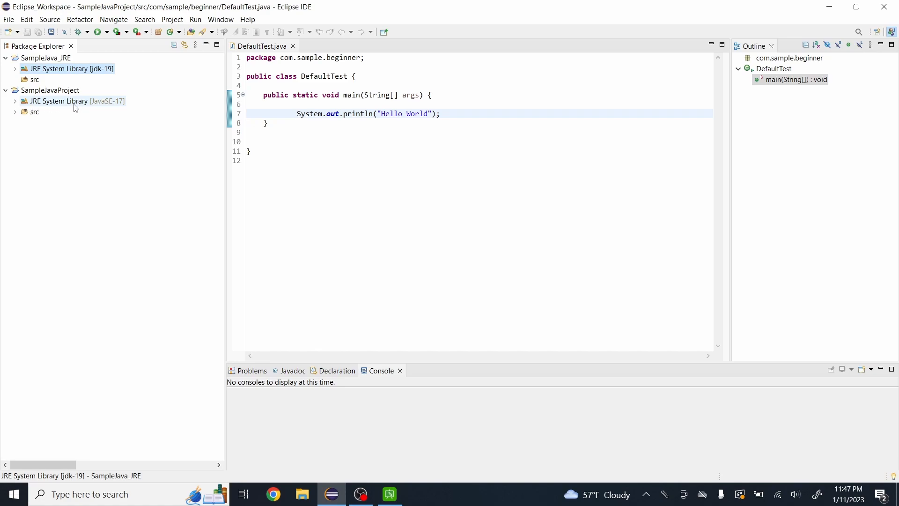
left_click(5, 90)
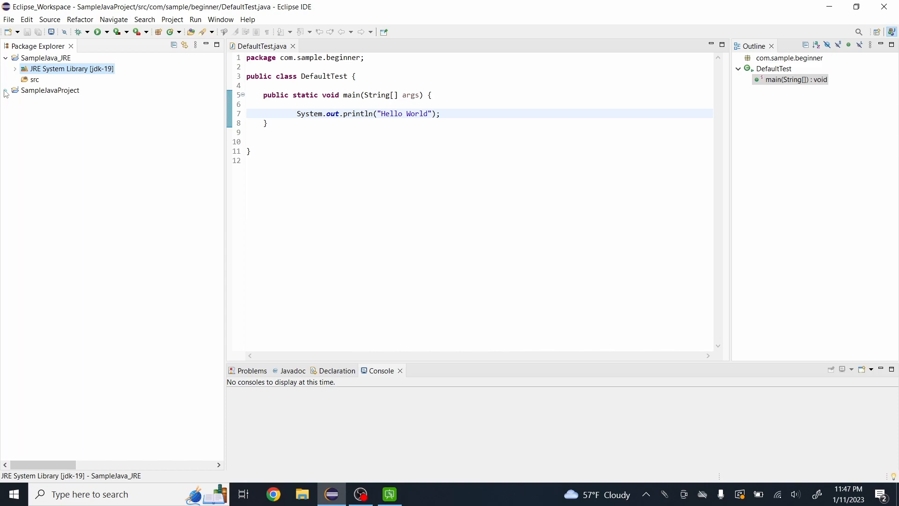
- Expand the java.base module in SampleJava_JRE's JRE System Library and open its java.lang package
left_click(15, 68)
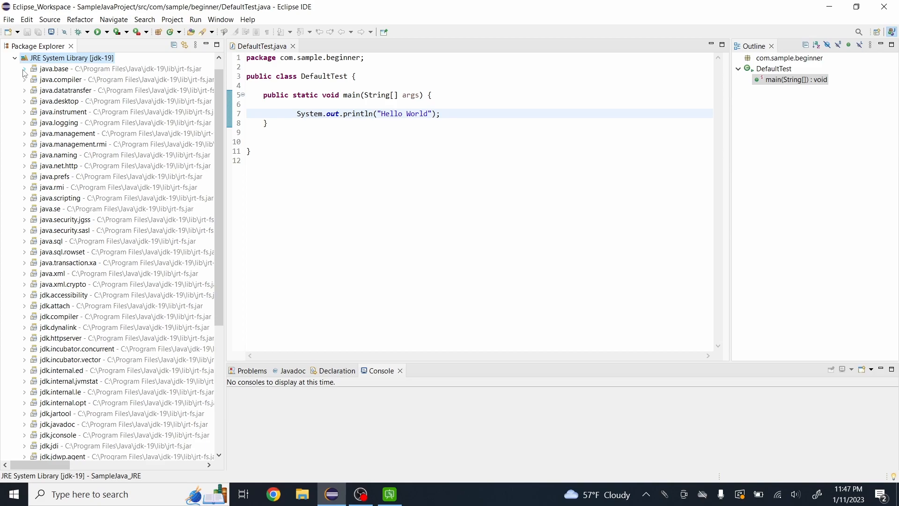
left_click(25, 70)
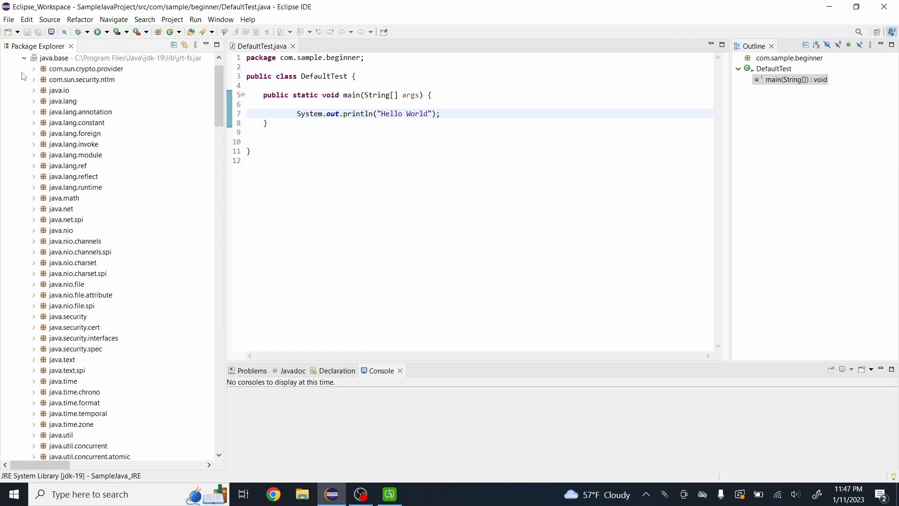
scroll(56, 94, "up", 1)
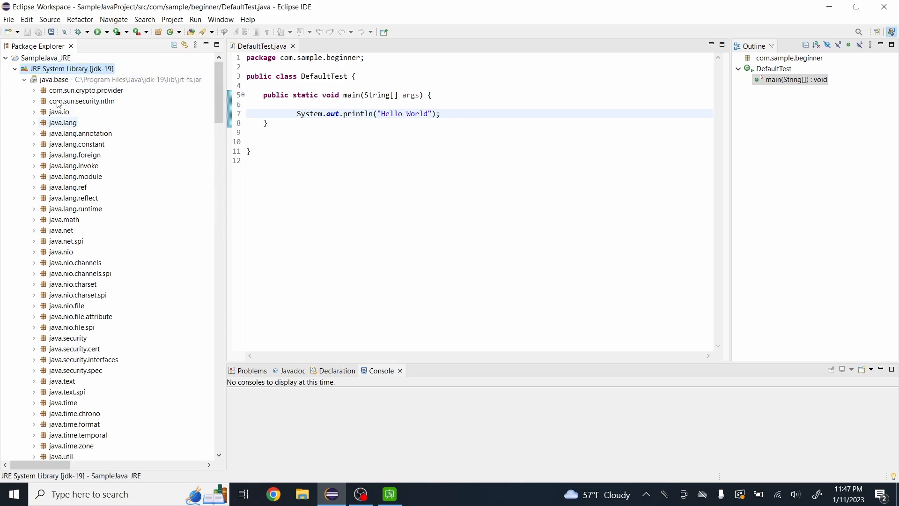
scroll(147, 155, "down", 1)
scroll(147, 155, "up", 1)
left_click(34, 123)
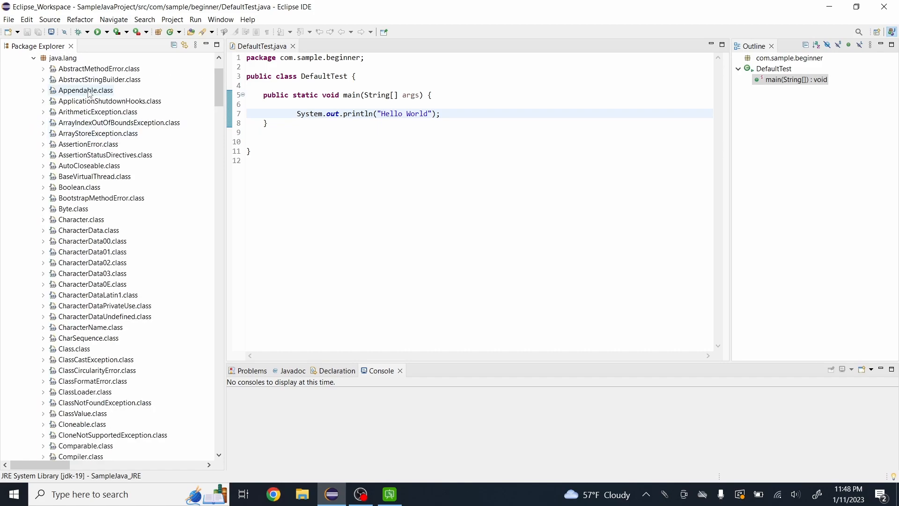
- Look through the classes of the java.lang package, such as Class and Long, and collapse the package and the JRE System Library
scroll(93, 155, "down", 2)
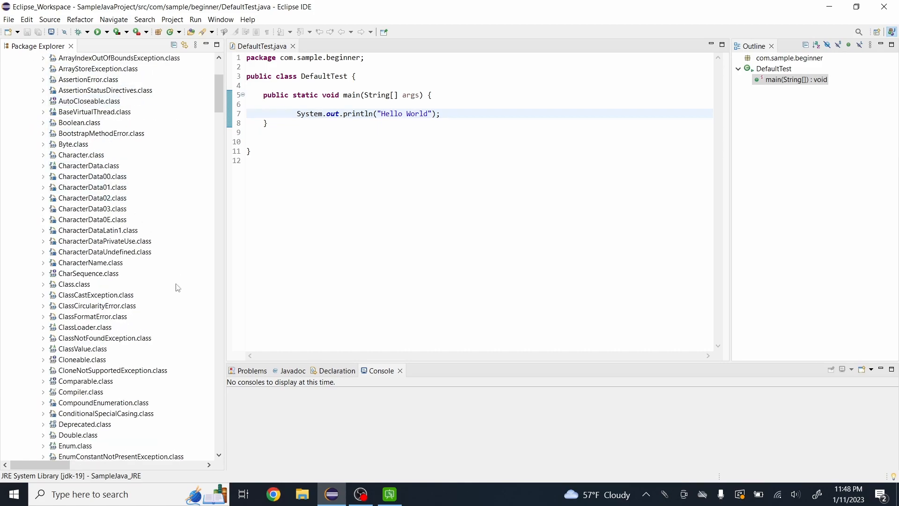
left_click(68, 283)
scroll(117, 293, "down", 2)
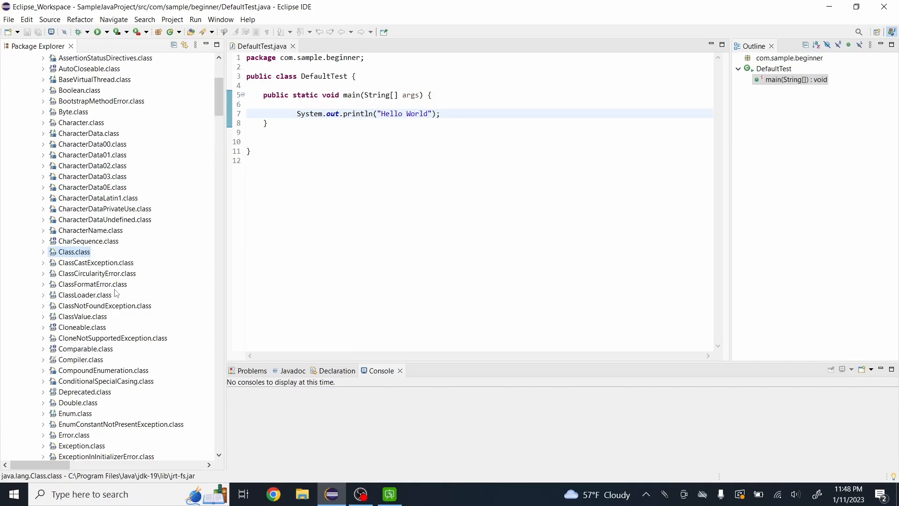
scroll(124, 312, "down", 9)
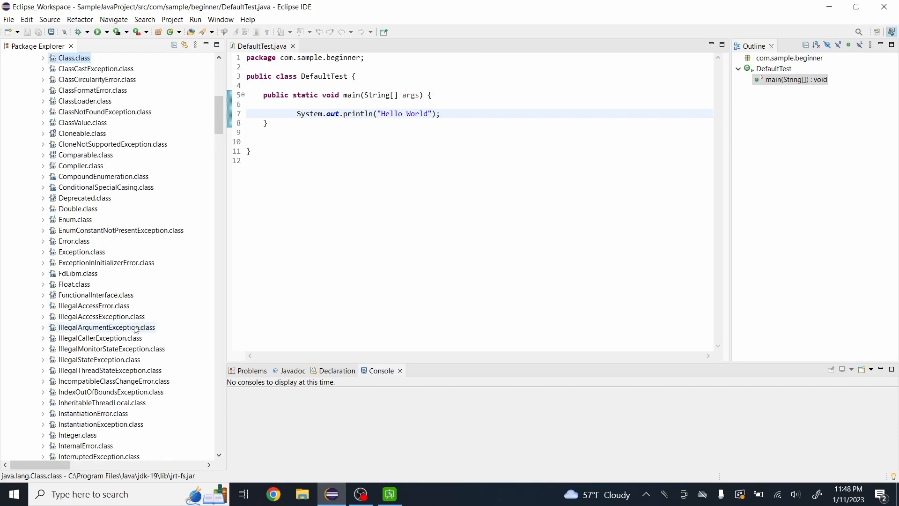
scroll(126, 321, "down", 2)
left_click(74, 348)
left_click(84, 327)
scroll(155, 314, "down", 9)
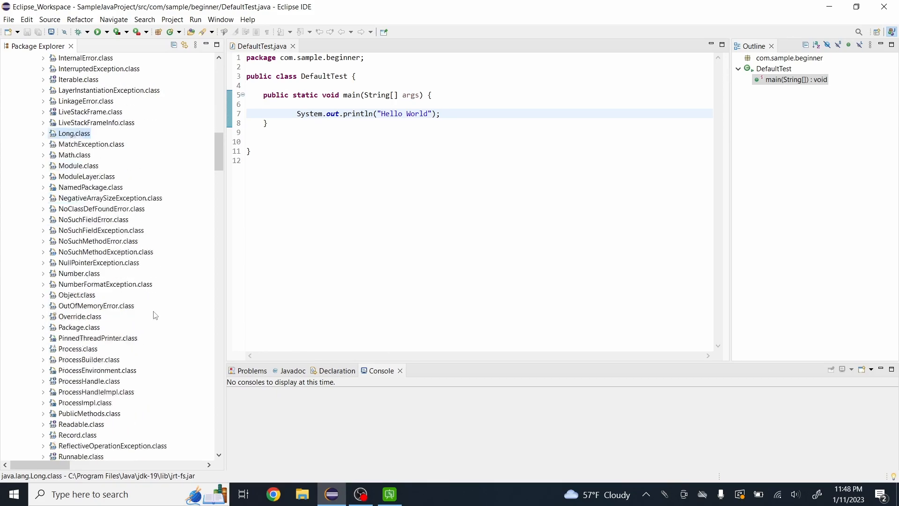
scroll(155, 315, "down", 8)
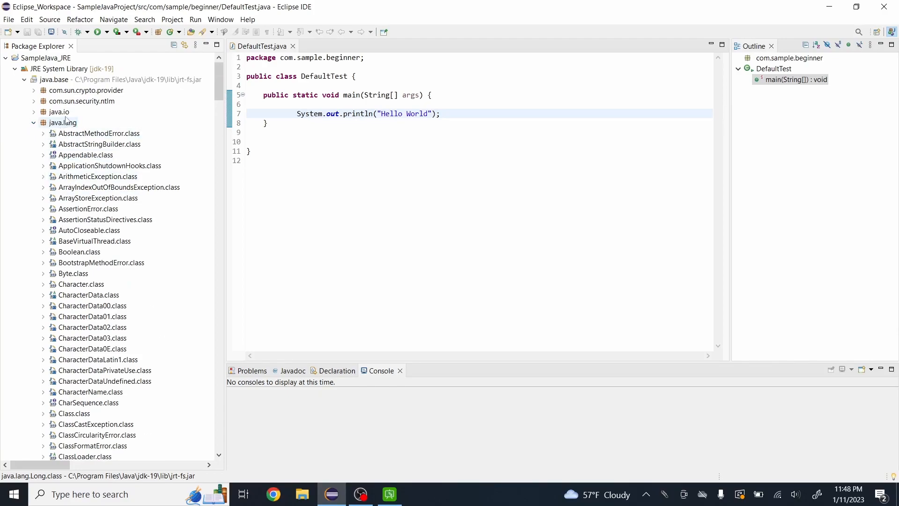
left_click(35, 123)
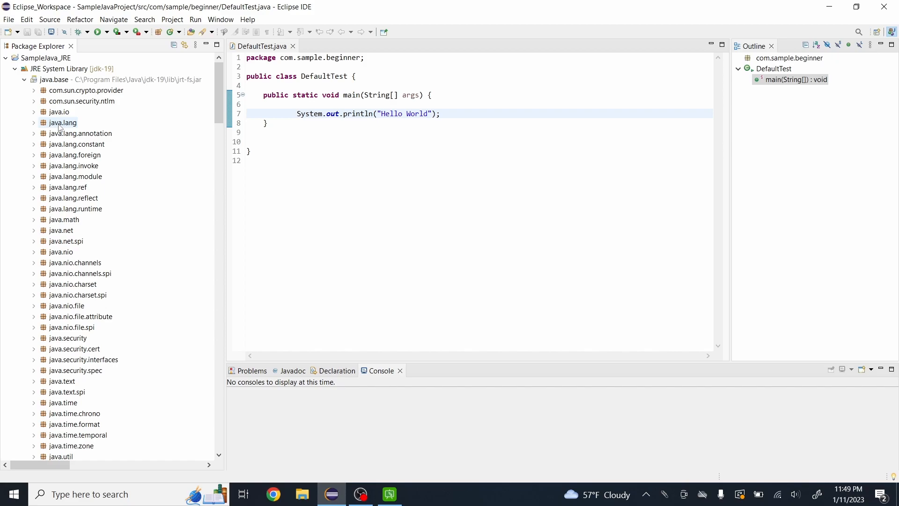
double_click(86, 70)
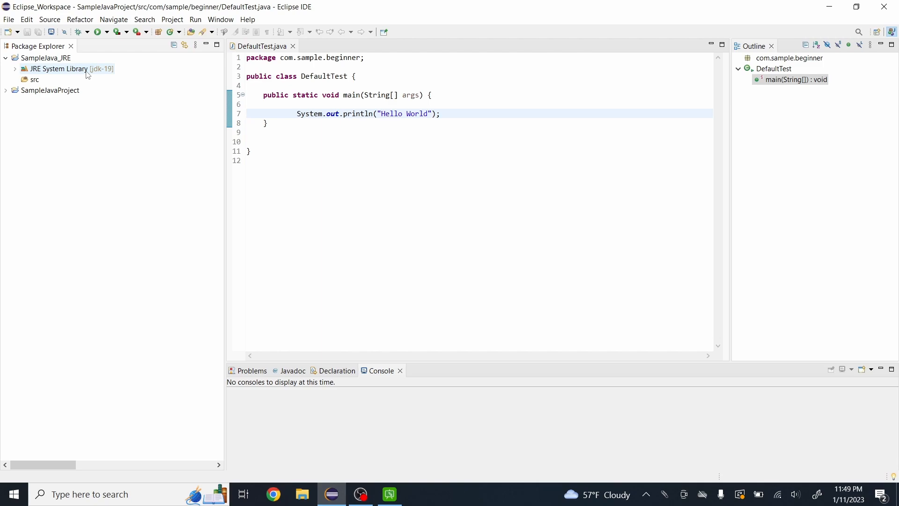
left_click(877, 32)
left_click(534, 93)
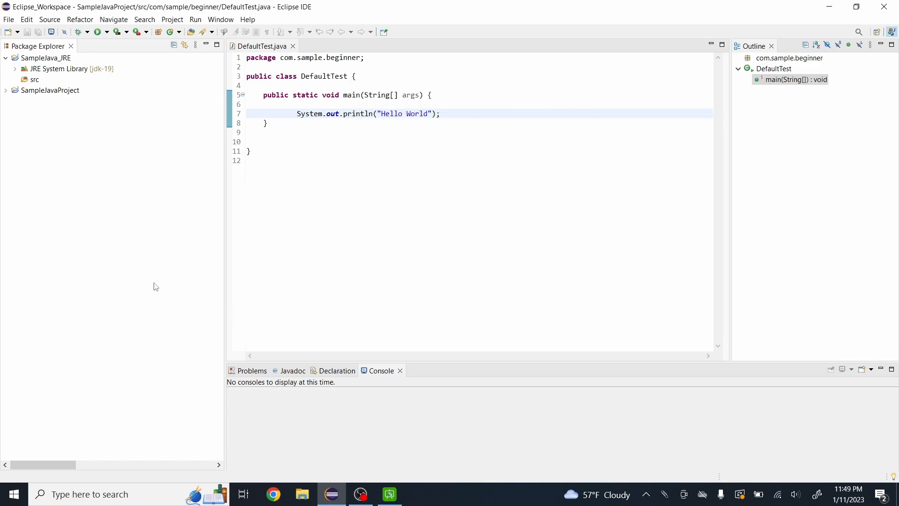
left_click(313, 124)
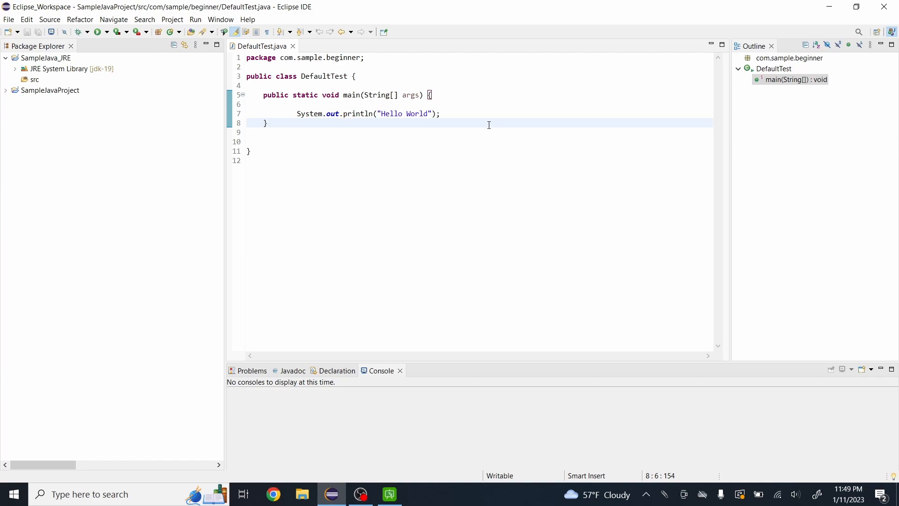